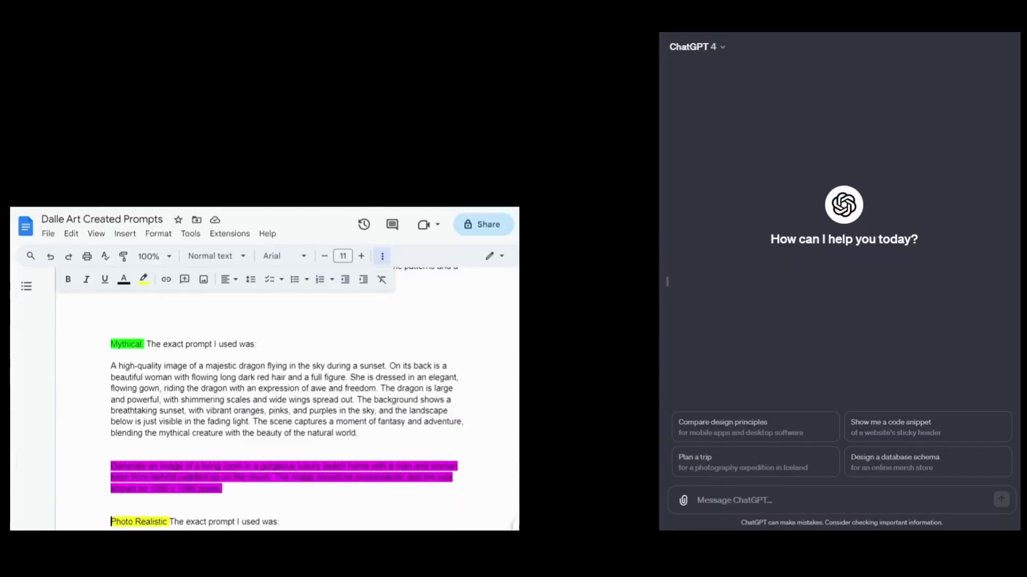
- Scroll the document down to the Mythical dragon and Photo Realistic prompts
{"action": "scroll", "coordinate": [442, 529], "scroll_direction": "down", "scroll_amount": 3}
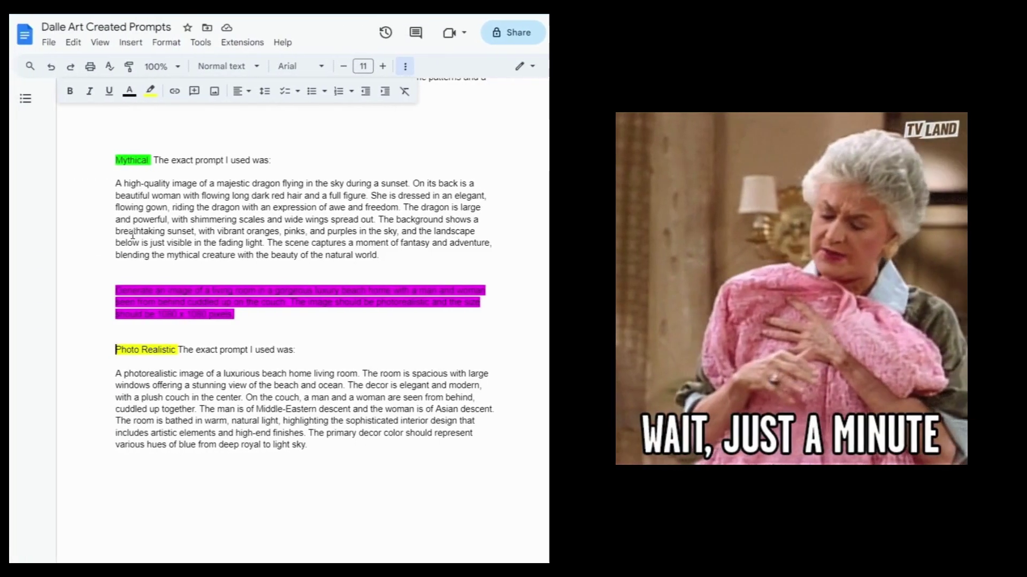
- Copy the whole Mythical dragon prompt paragraph
{"action": "left_click_drag", "start_coordinate": [113, 186], "coordinate": [399, 259]}
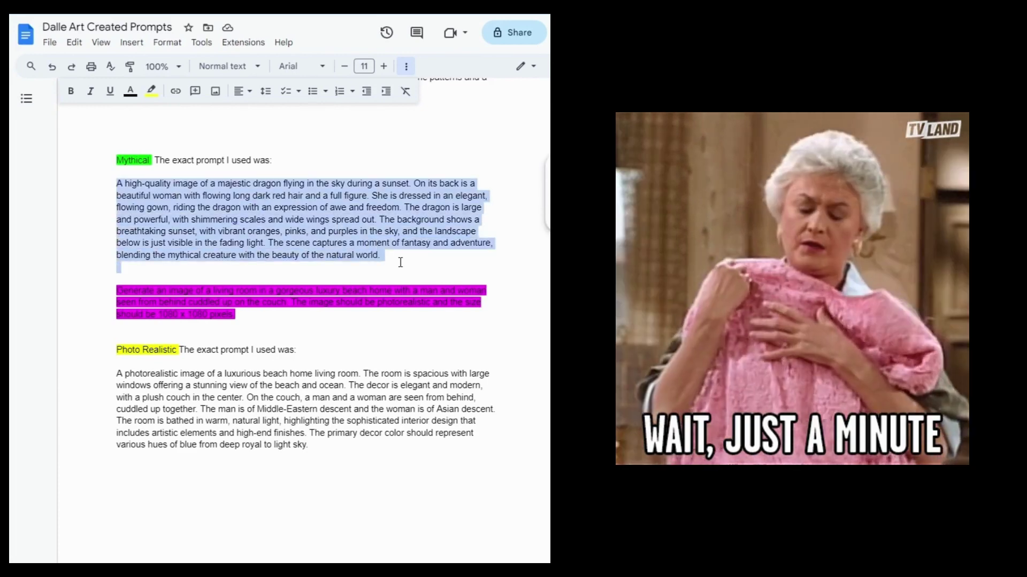
{"action": "right_click", "coordinate": [338, 212]}
{"action": "left_click", "coordinate": [353, 240]}
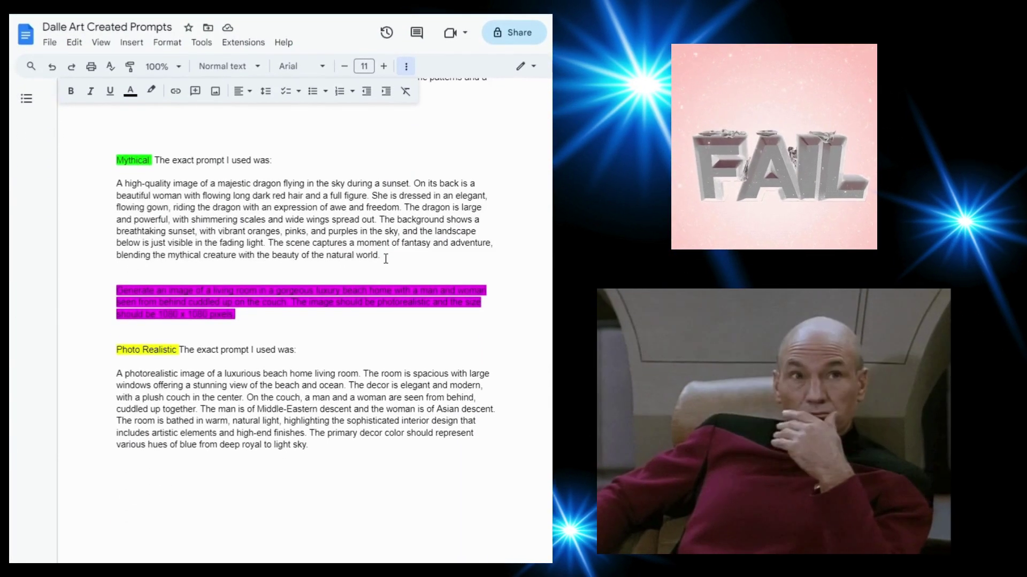
- Reword the dragon prompt to start 'Generate a high-quality' and end with 'Size: 1080 x 1080'
{"action": "left_click", "coordinate": [383, 258]}
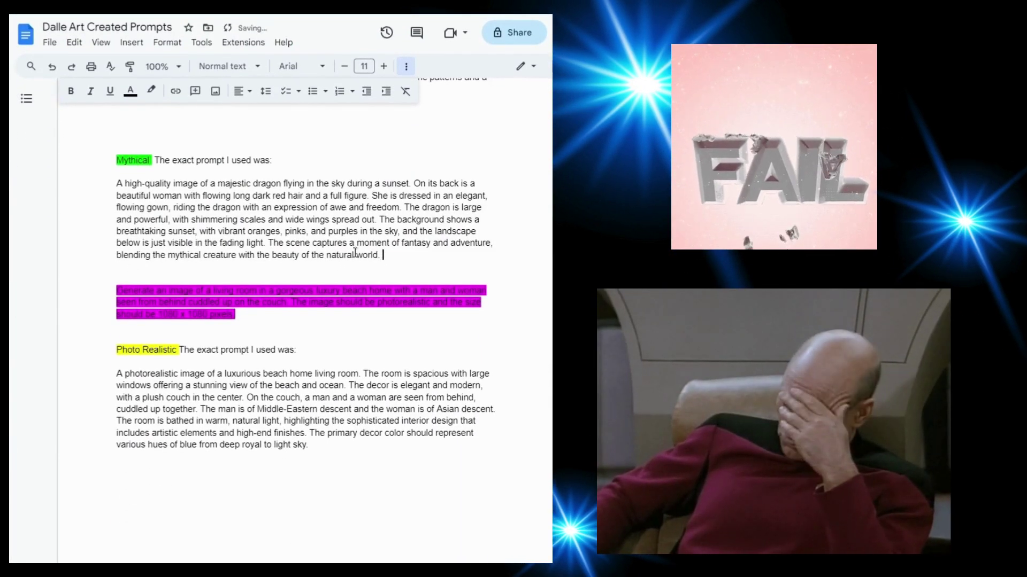
{"action": "left_click", "coordinate": [117, 183]}
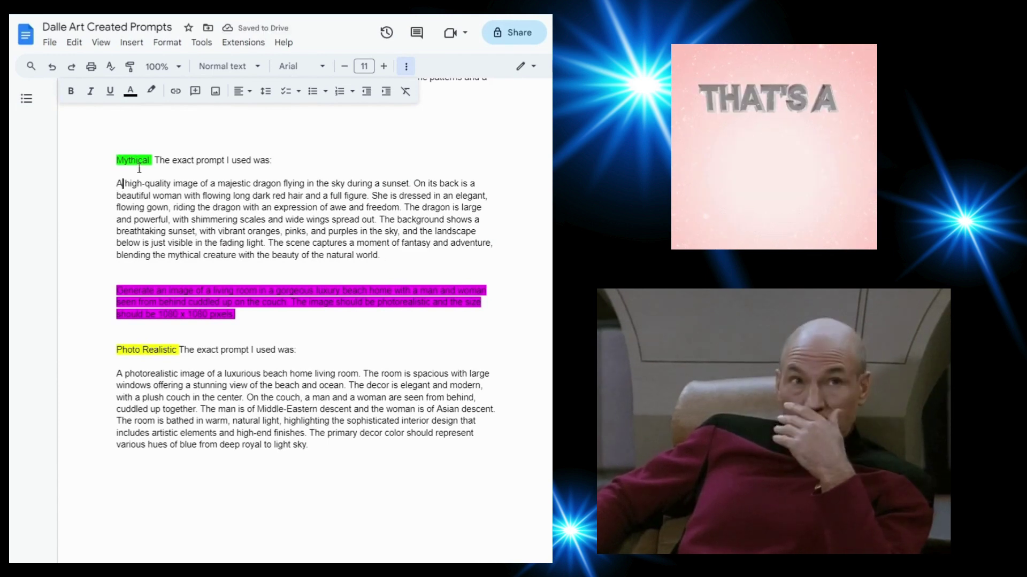
{"action": "key", "text": "Delete"}
{"action": "key", "text": "Delete"}
{"action": "type", "text": "Generate a"}
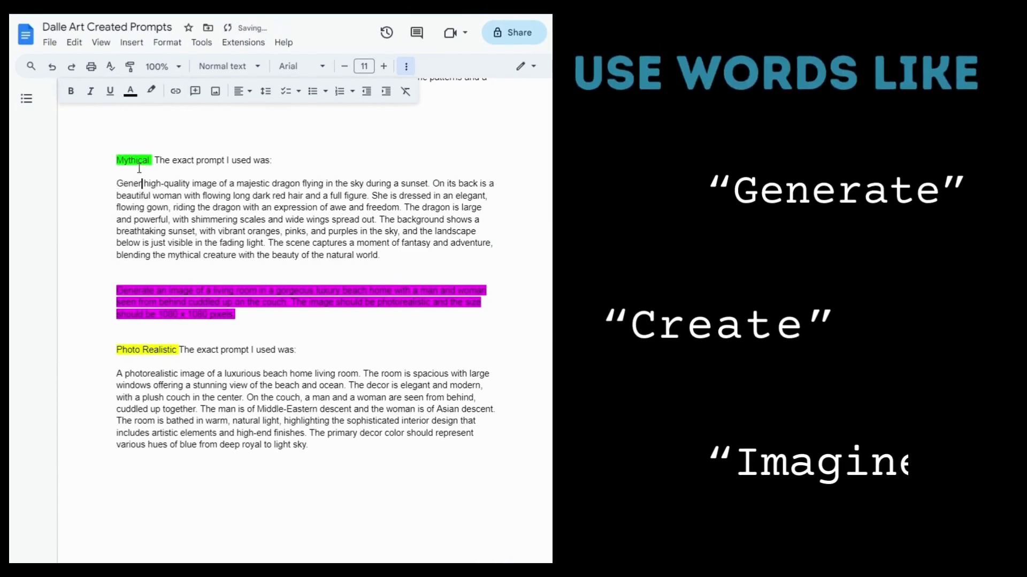
{"action": "type", "text": " high-qua"}
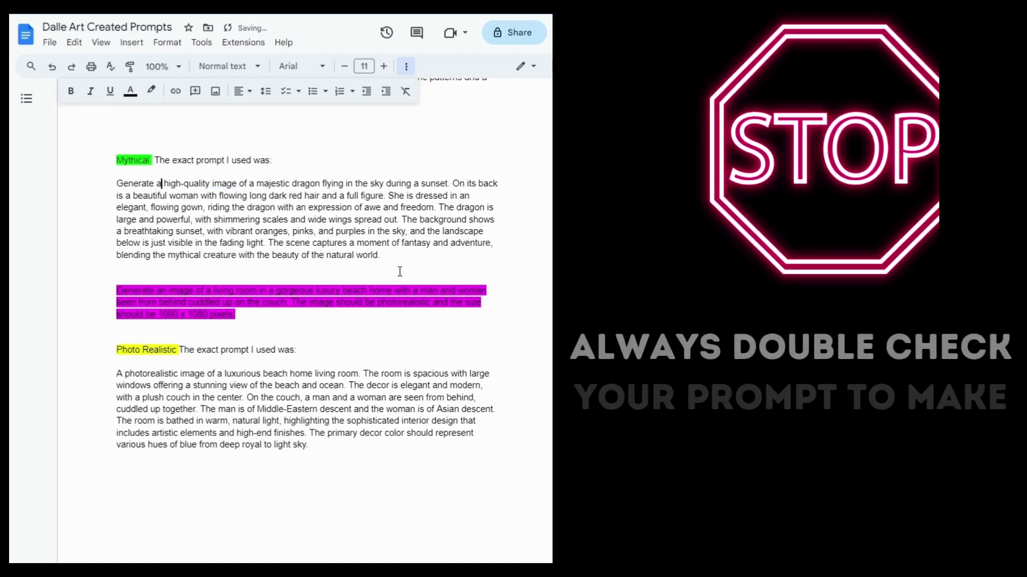
{"action": "left_click", "coordinate": [391, 258]}
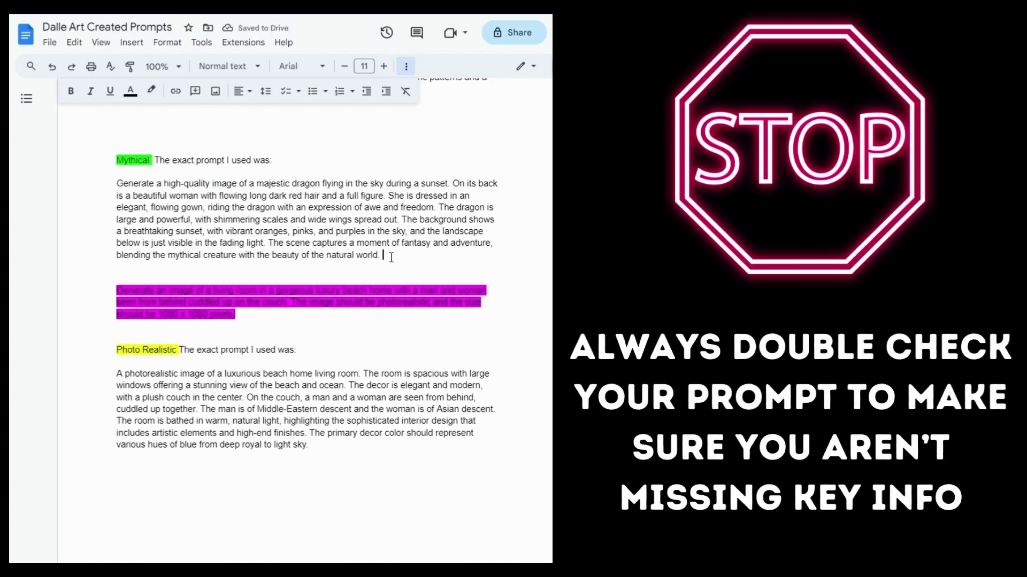
{"action": "type", "text": "Size:"}
{"action": "type", "text": "1080 x 1080 pixels."}
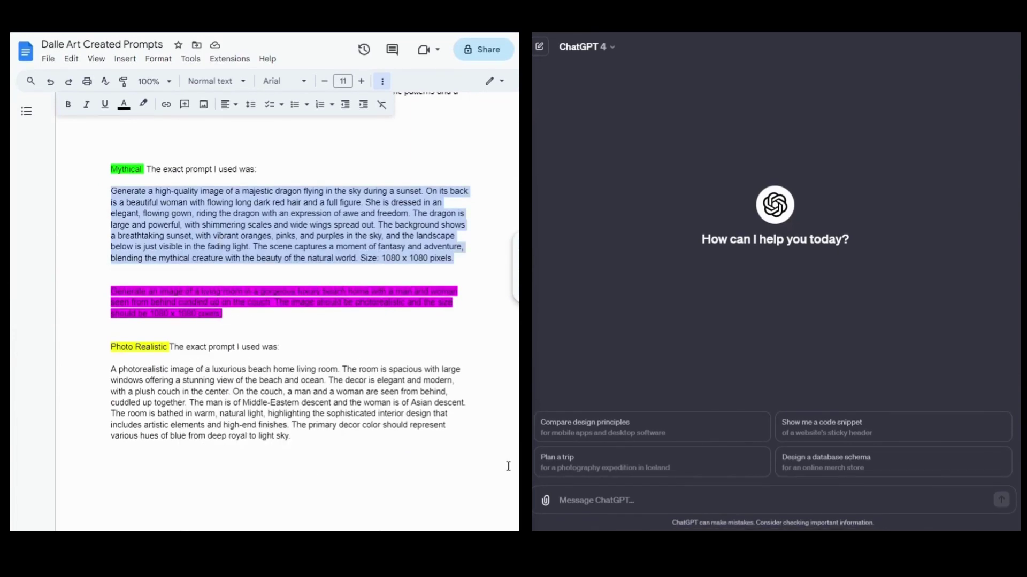
- Paste the dragon prompt into ChatGPT 4, send it, and download the generated dragon image
{"action": "right_click", "coordinate": [572, 506]}
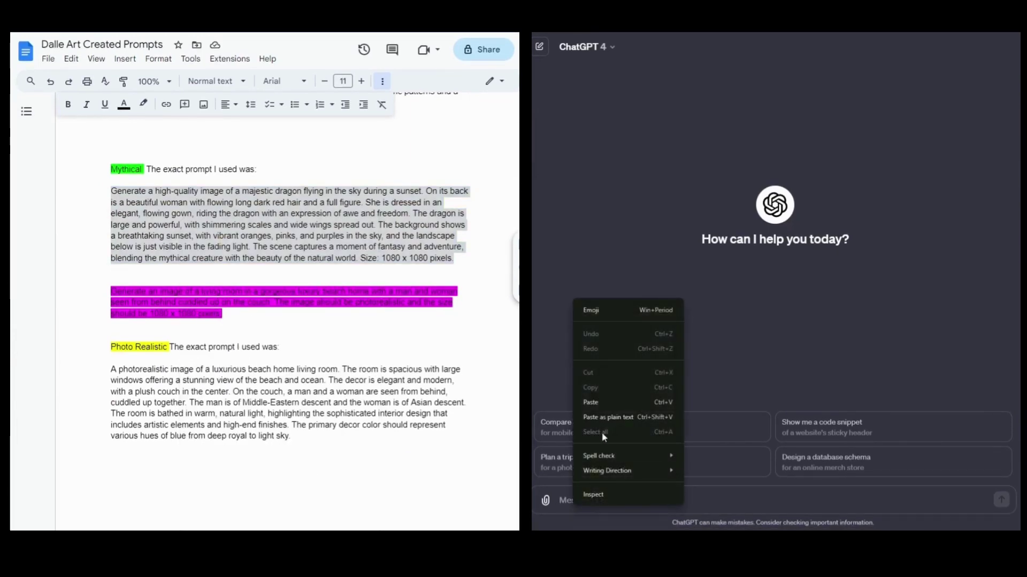
{"action": "left_click", "coordinate": [608, 408]}
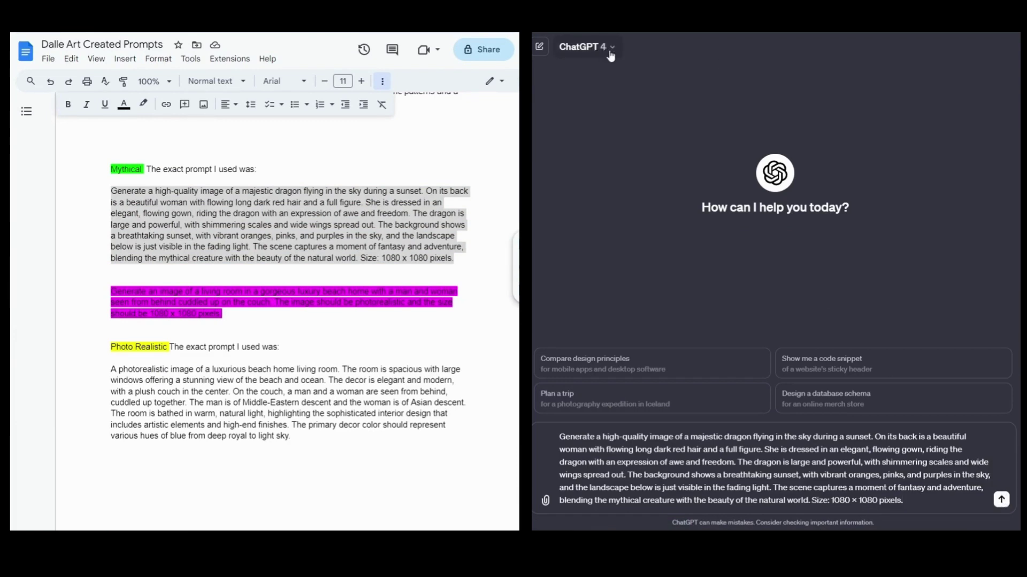
{"action": "left_click", "coordinate": [1001, 500]}
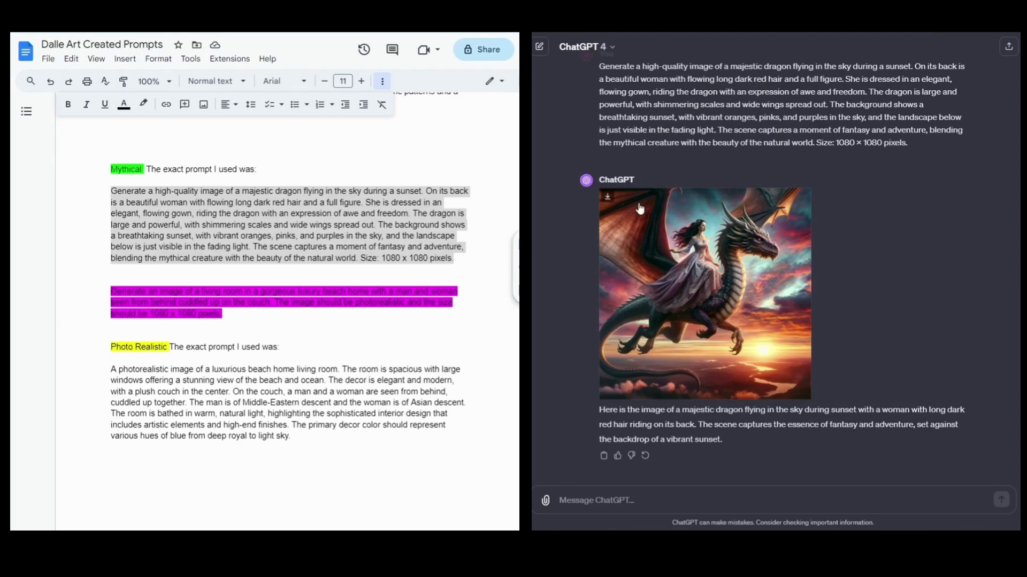
{"action": "left_click", "coordinate": [608, 198]}
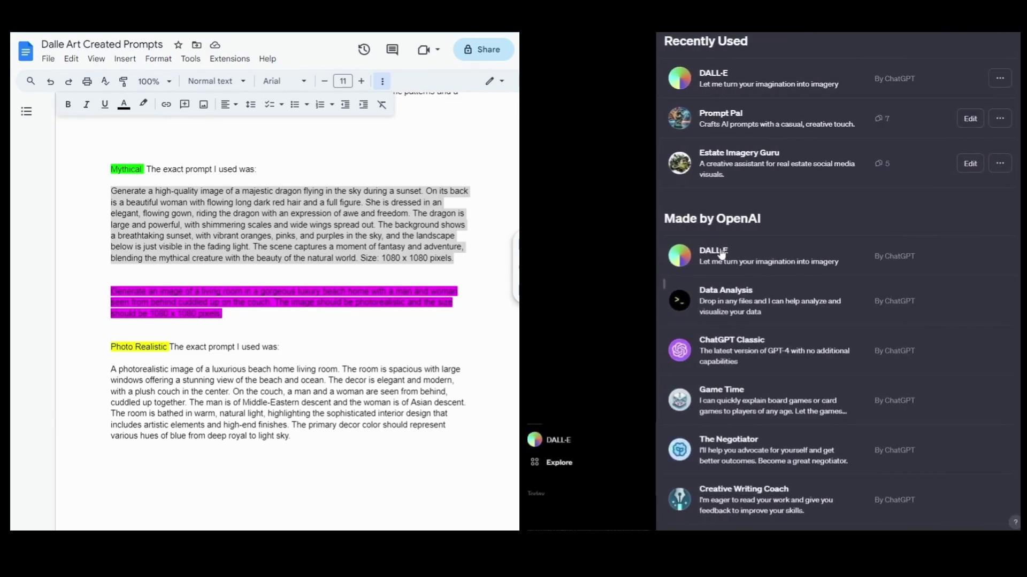
- Open the DALL-E GPT and paste the dragon prompt into its message box
{"action": "left_click", "coordinate": [721, 253]}
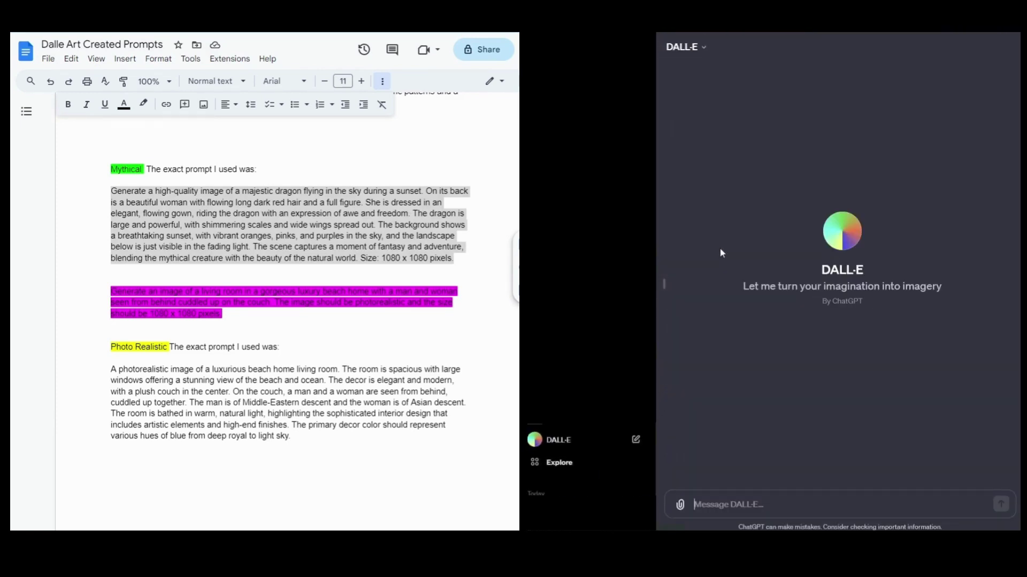
{"action": "right_click", "coordinate": [710, 511]}
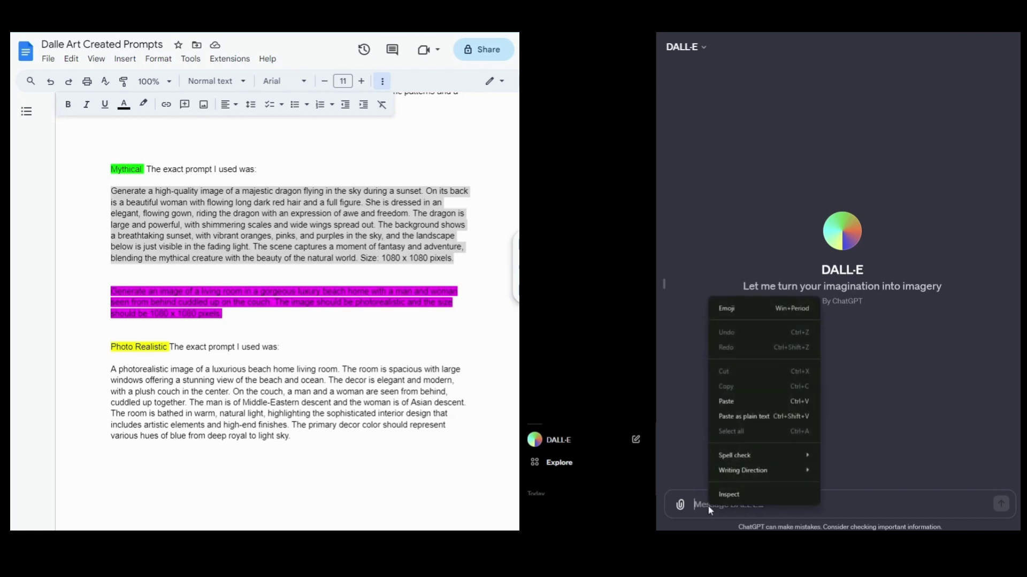
{"action": "left_click", "coordinate": [745, 403]}
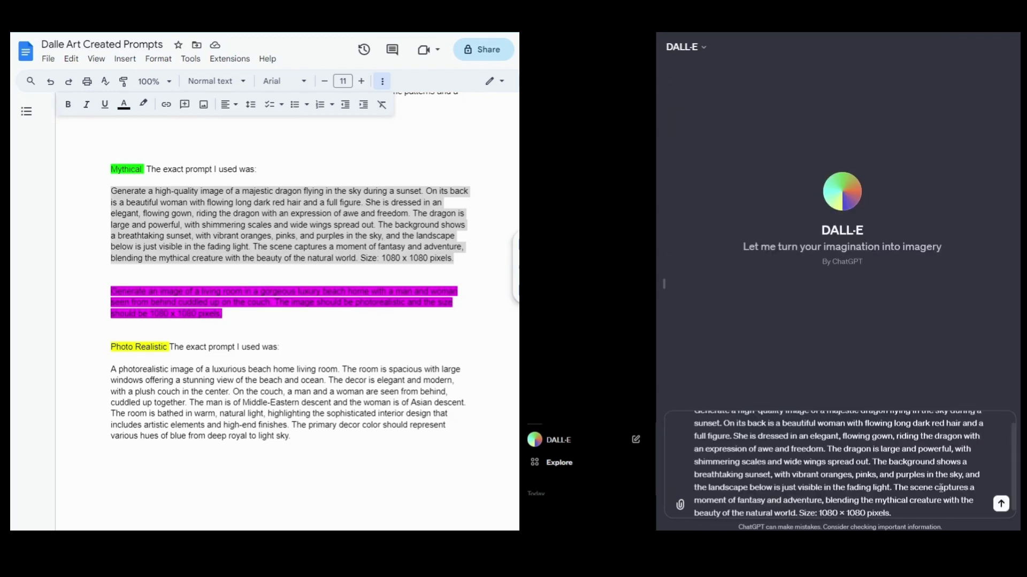
{"action": "scroll", "coordinate": [915, 479], "scroll_direction": "up", "scroll_amount": 1}
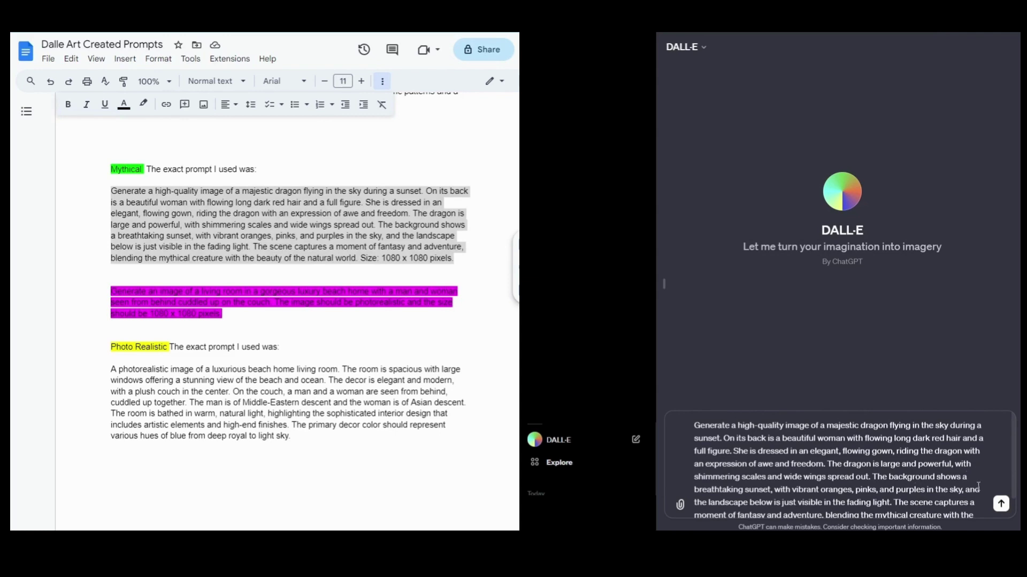
{"action": "scroll", "coordinate": [979, 487], "scroll_direction": "down", "scroll_amount": 1}
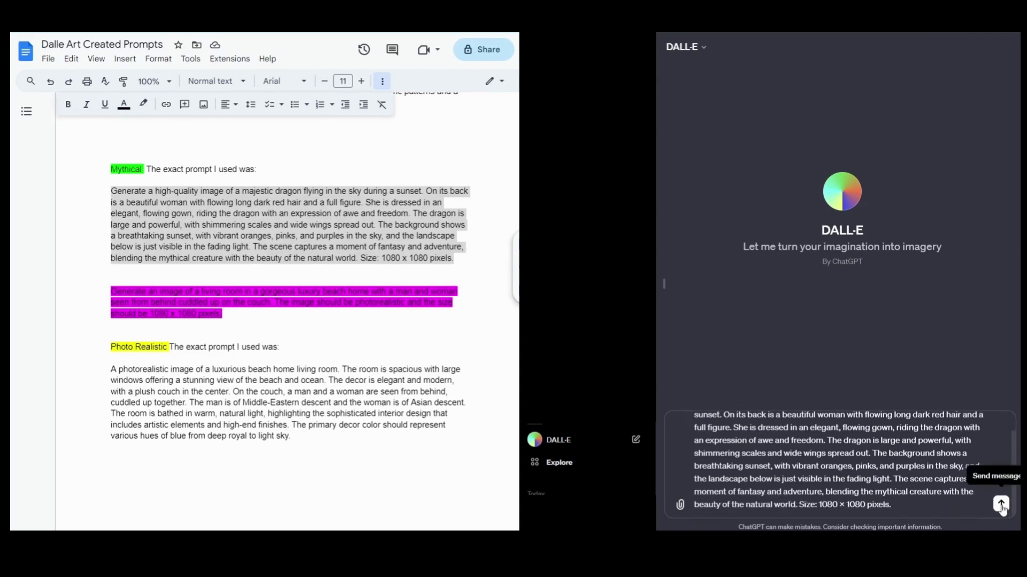
- Send the dragon prompt to DALL-E and close the full-size view of its image
{"action": "left_click", "coordinate": [1001, 505]}
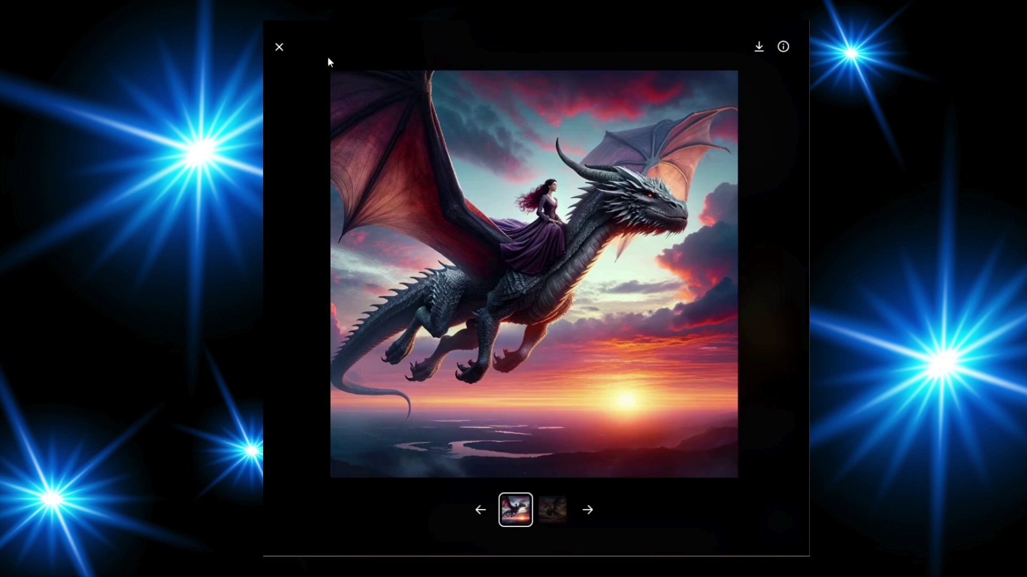
{"action": "left_click", "coordinate": [279, 48]}
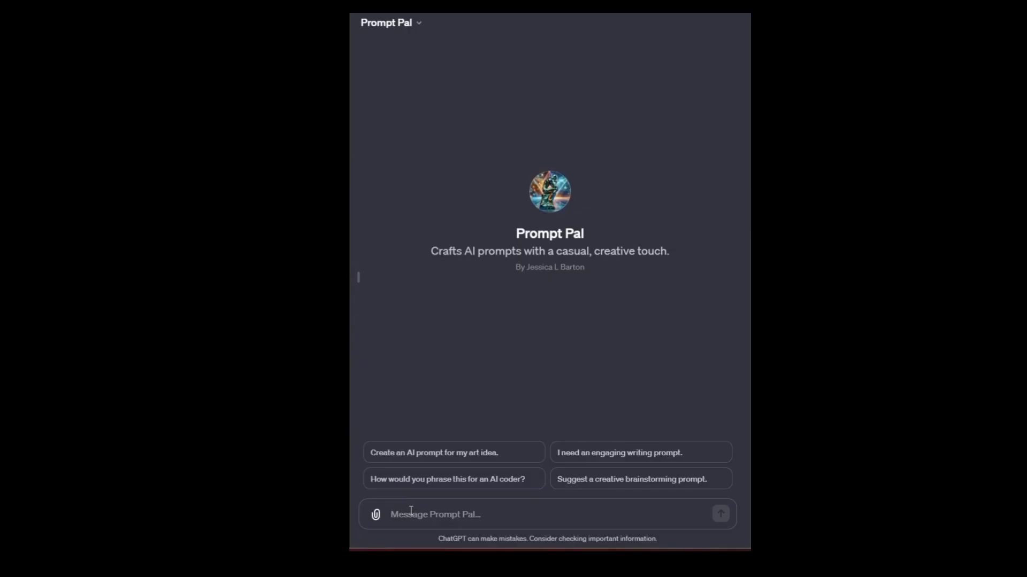
- Paste the dragon sunset prompt into the empty Prompt Pal message box
{"action": "right_click", "coordinate": [411, 517]}
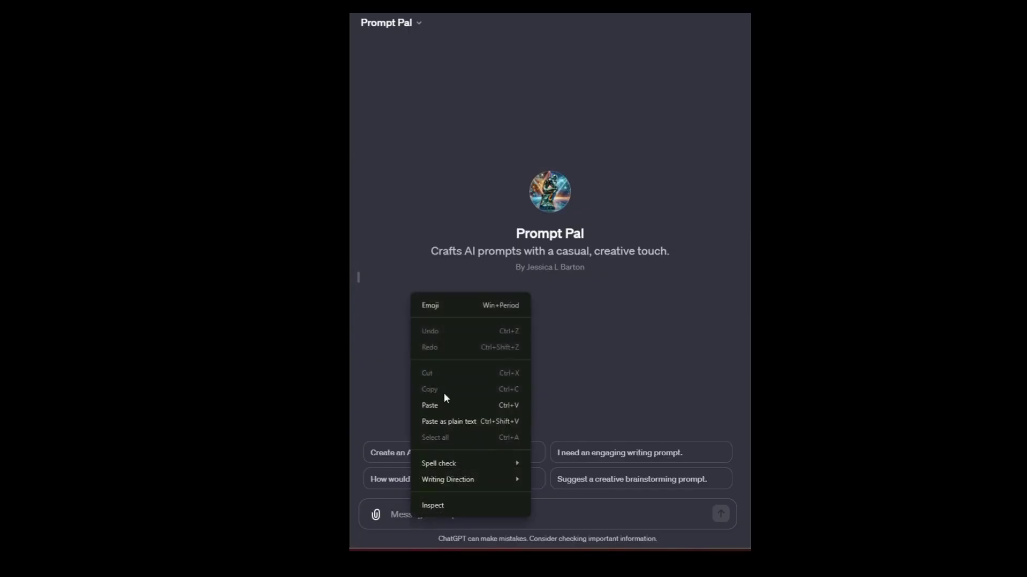
{"action": "left_click", "coordinate": [452, 408]}
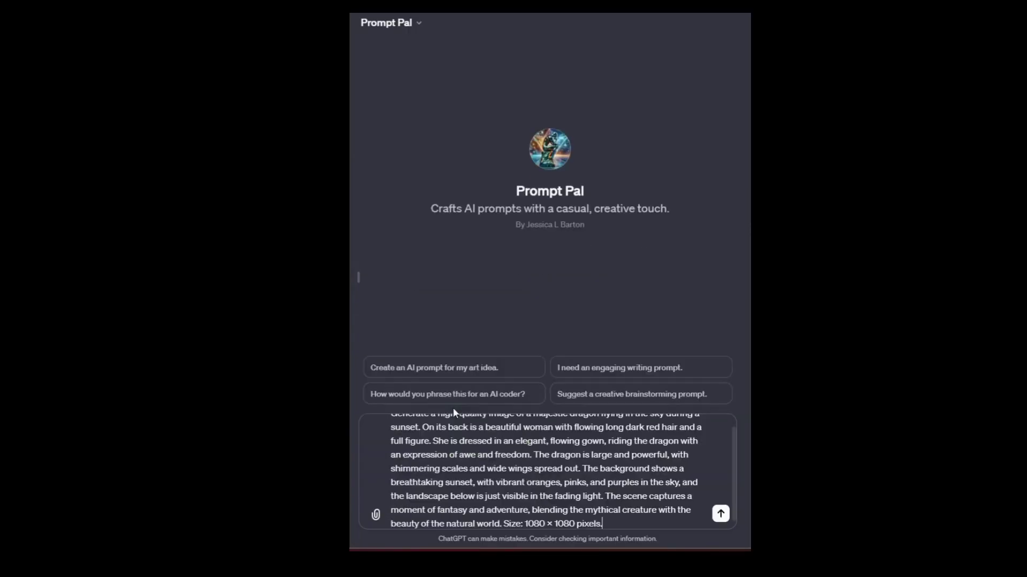
- Send the dragon prompt to Prompt Pal to get its woman-riding-a-dragon sunset image
{"action": "left_click", "coordinate": [720, 514]}
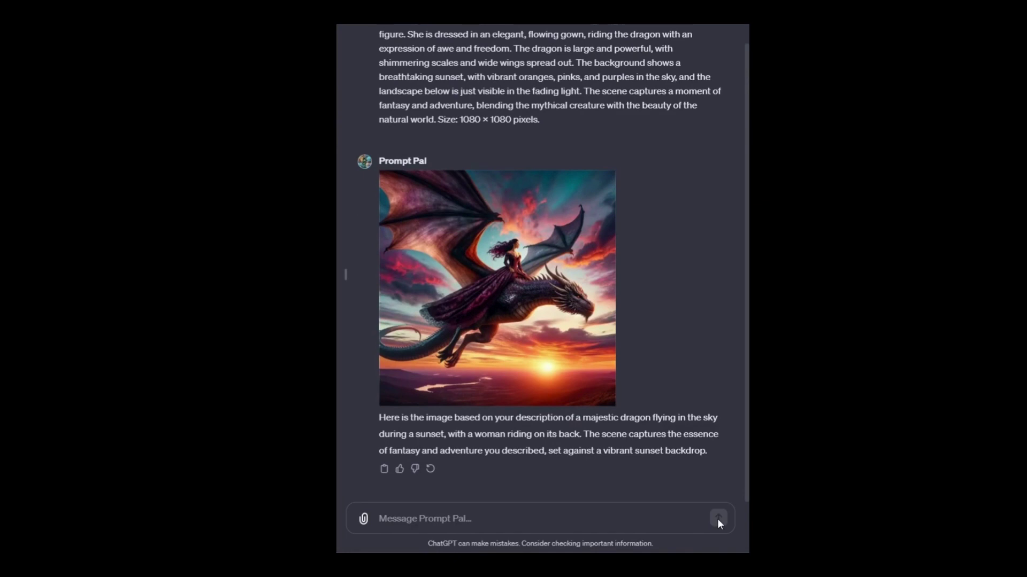
{"action": "mouse_move", "coordinate": [498, 239]}
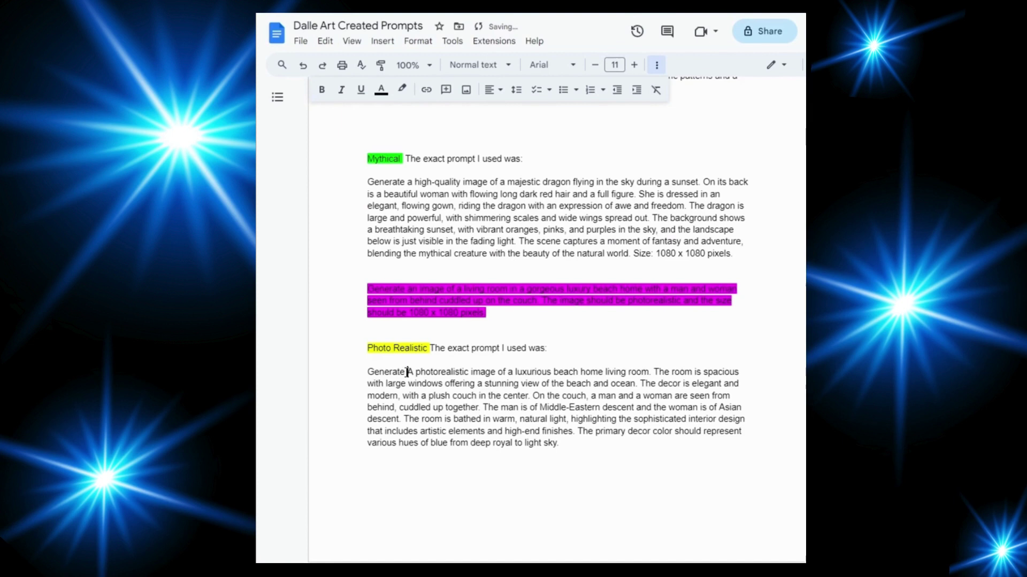
- Make the Photo Realistic prompt read 'Generate a high quality…' ending 'Size: Instagram Reel', then select it
{"action": "double_click", "coordinate": [409, 372]}
{"action": "type", "text": "a"}
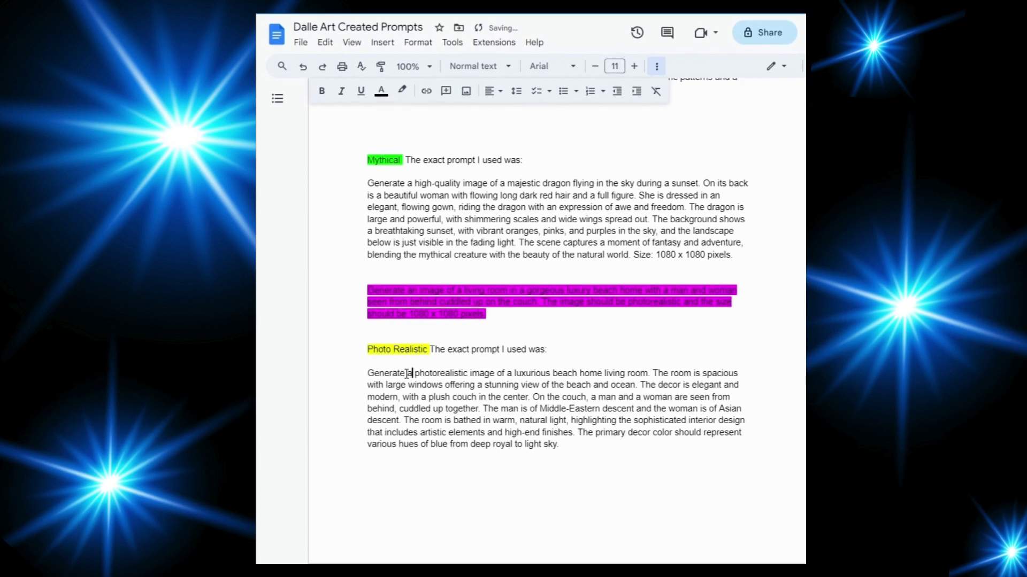
{"action": "type", "text": " high quali"}
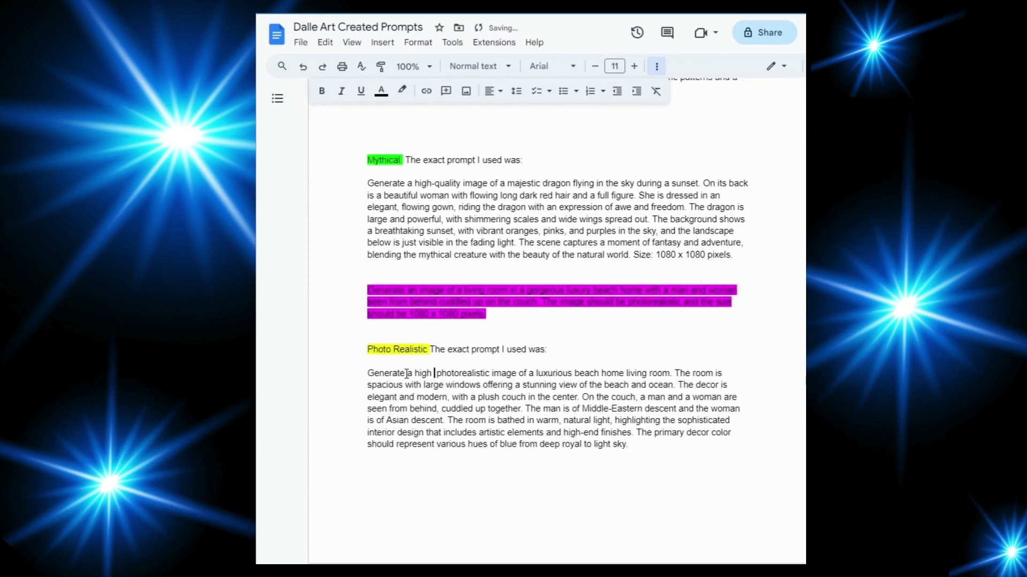
{"action": "type", "text": "ty"}
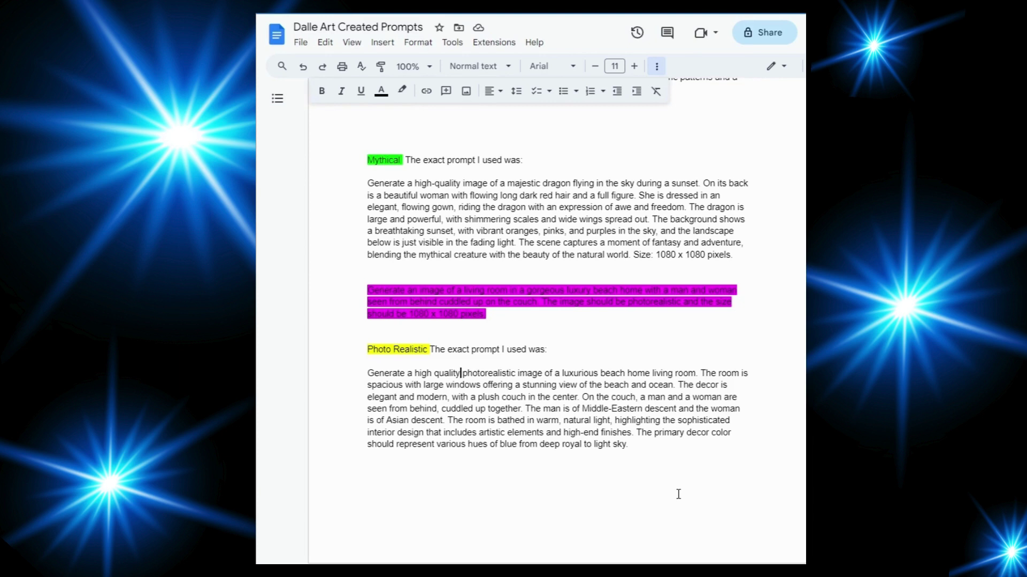
{"action": "left_click", "coordinate": [644, 449]}
{"action": "type", "text": "Size: Instr"}
{"action": "key", "text": "BackSpace"}
{"action": "type", "text": "agram Reel"}
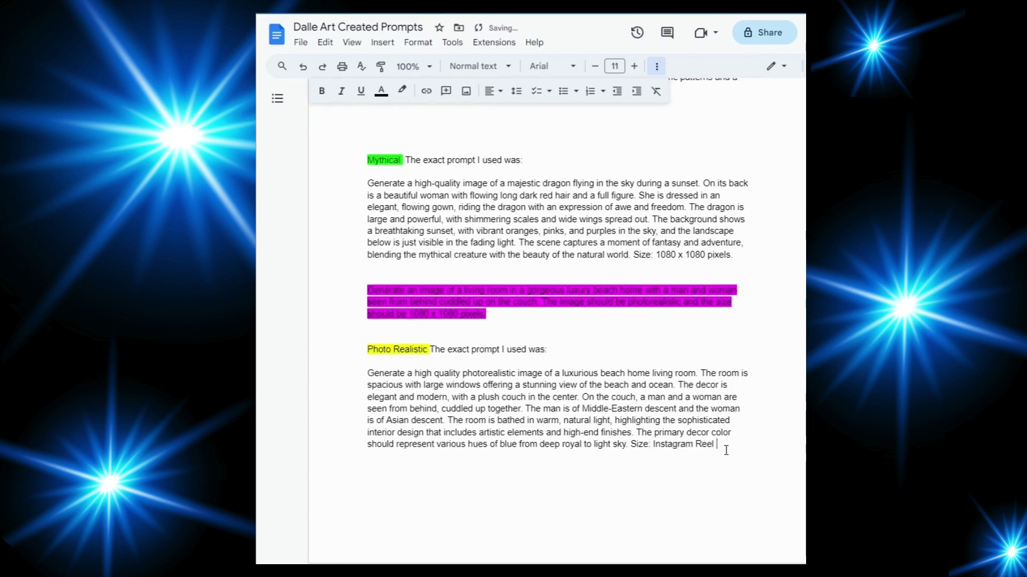
{"action": "double_click", "coordinate": [704, 445]}
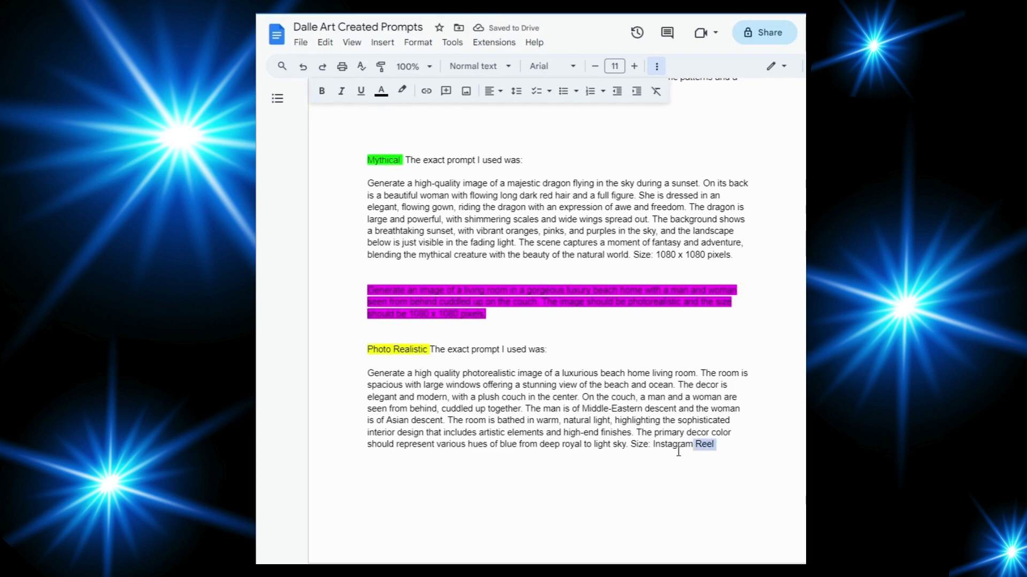
{"action": "left_click_drag", "start_coordinate": [678, 452], "coordinate": [367, 372]}
{"action": "key", "text": "ctrl+c"}
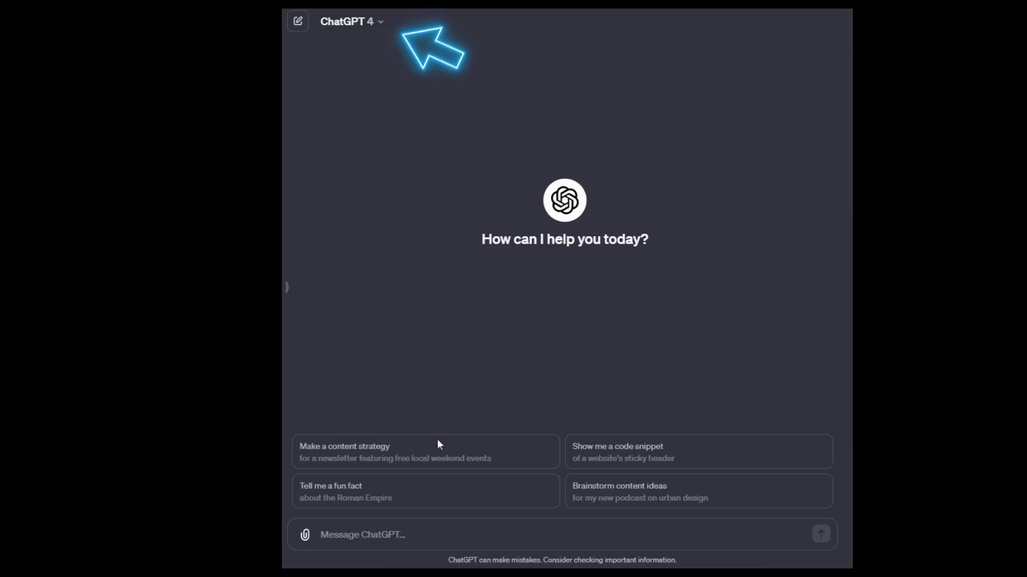
- Paste the revised beach living-room prompt into a new ChatGPT 4 chat and send it
{"action": "left_click", "coordinate": [355, 536]}
{"action": "right_click", "coordinate": [355, 537]}
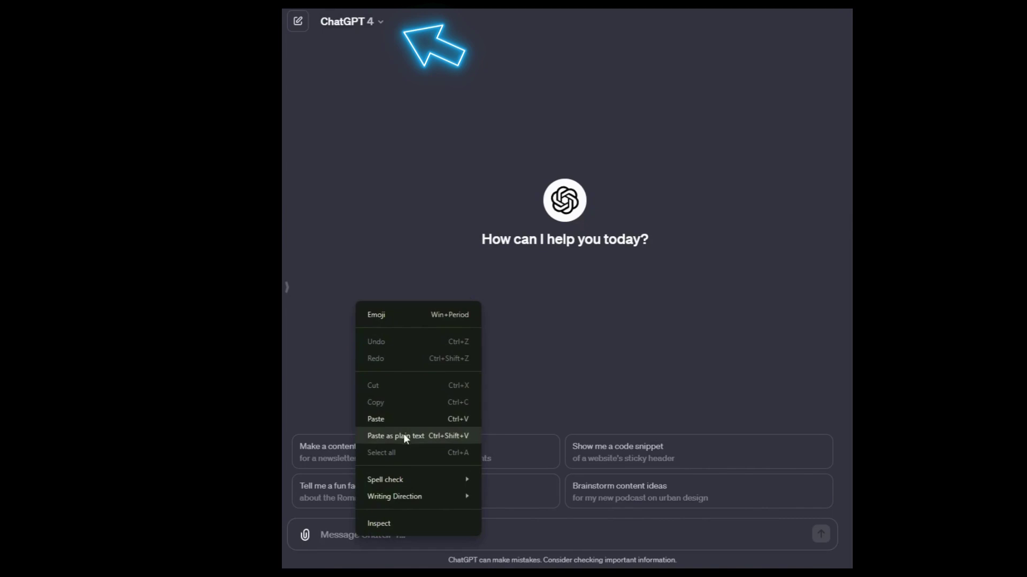
{"action": "left_click", "coordinate": [410, 419]}
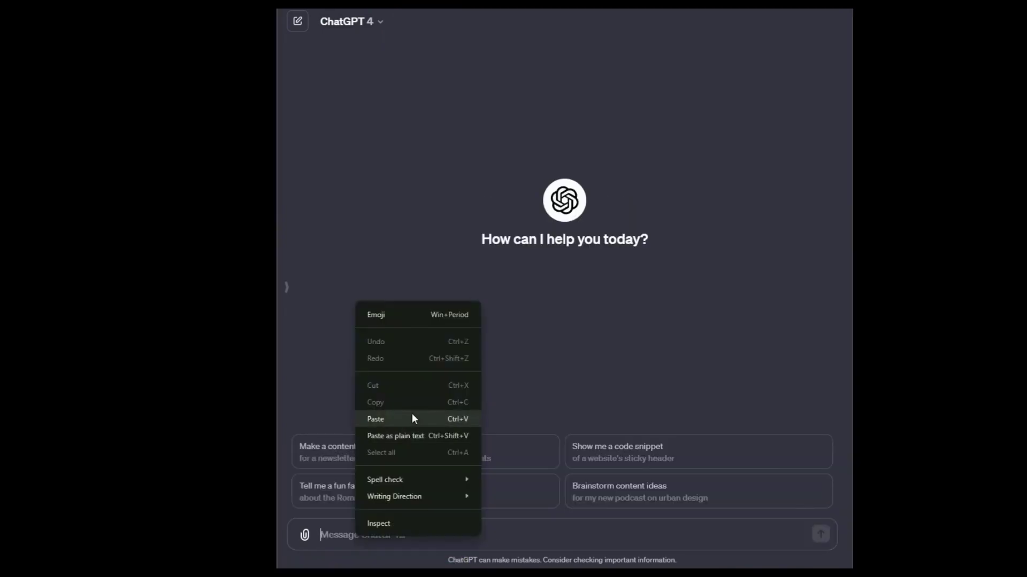
{"action": "left_click", "coordinate": [412, 418]}
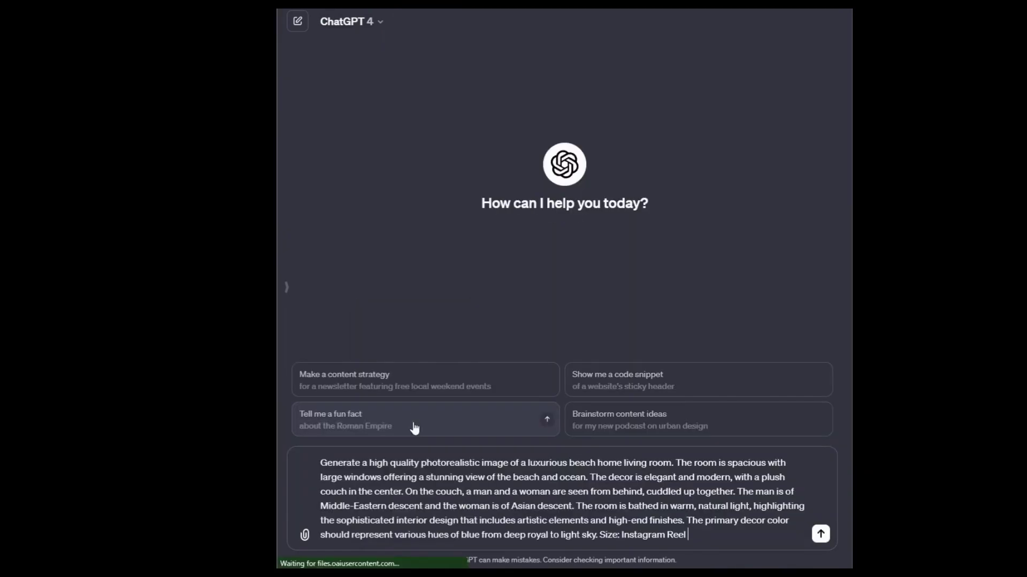
{"action": "left_click", "coordinate": [821, 534]}
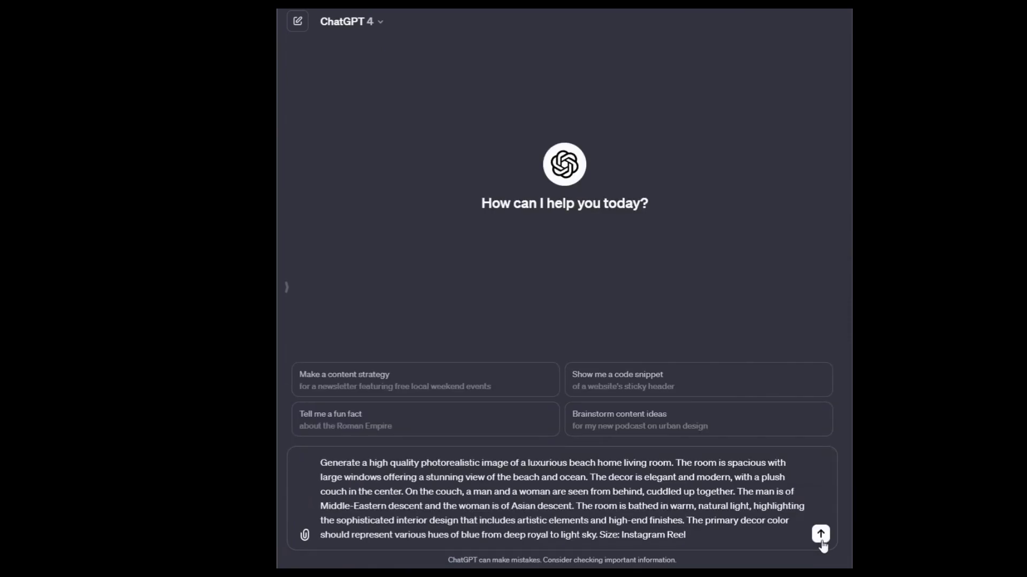
{"action": "left_click", "coordinate": [820, 533]}
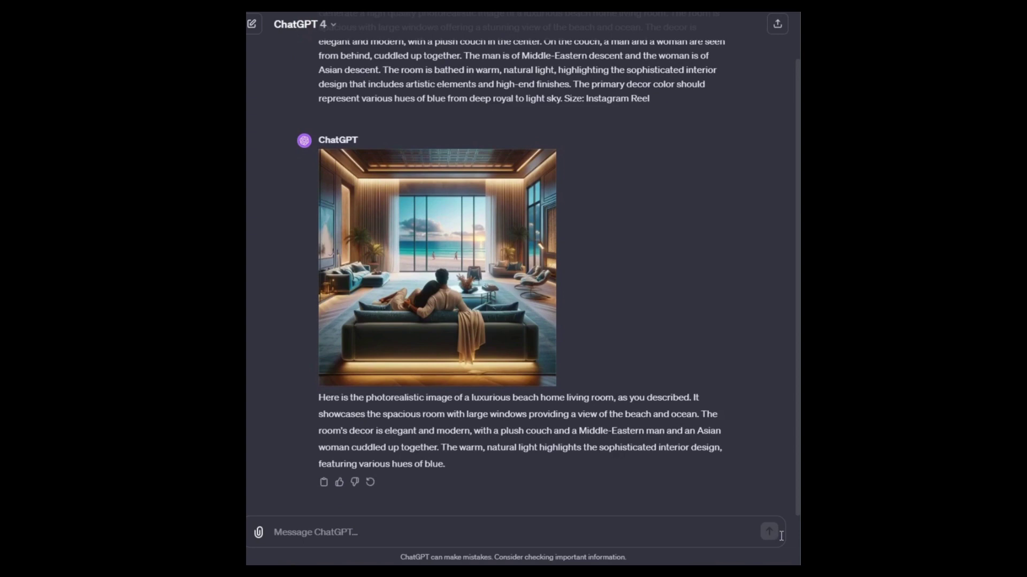
- Change the prompt size to '1080 x 1920 pixels', select the paragraph, and open DALL-E
{"action": "mouse_move", "coordinate": [328, 163]}
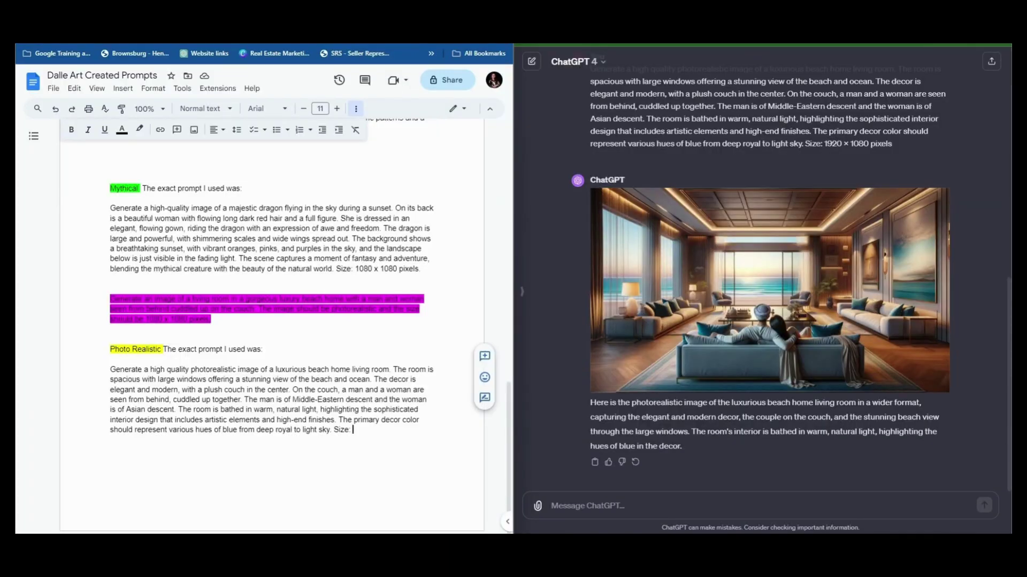
{"action": "type", "text": "1080 x"}
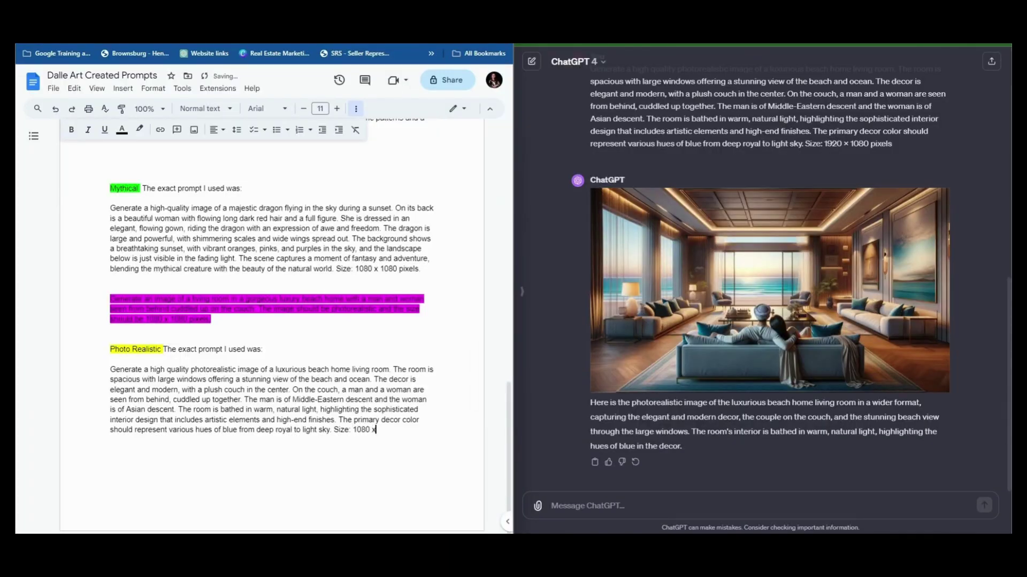
{"action": "type", "text": " 1920 pixels"}
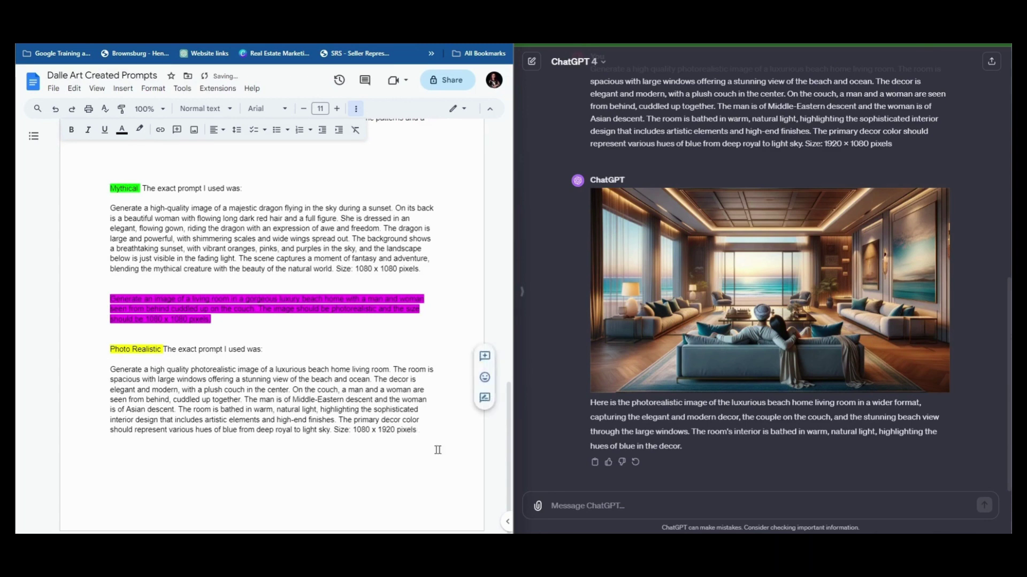
{"action": "key", "text": "ctrl+shift+Left"}
{"action": "key", "text": "ctrl+shift+Left"}
{"action": "key", "text": "ctrl+shift+Left"}
{"action": "key", "text": "ctrl+shift+Left"}
{"action": "key", "text": "ctrl+shift+Left"}
{"action": "key", "text": "ctrl+shift+Up"}
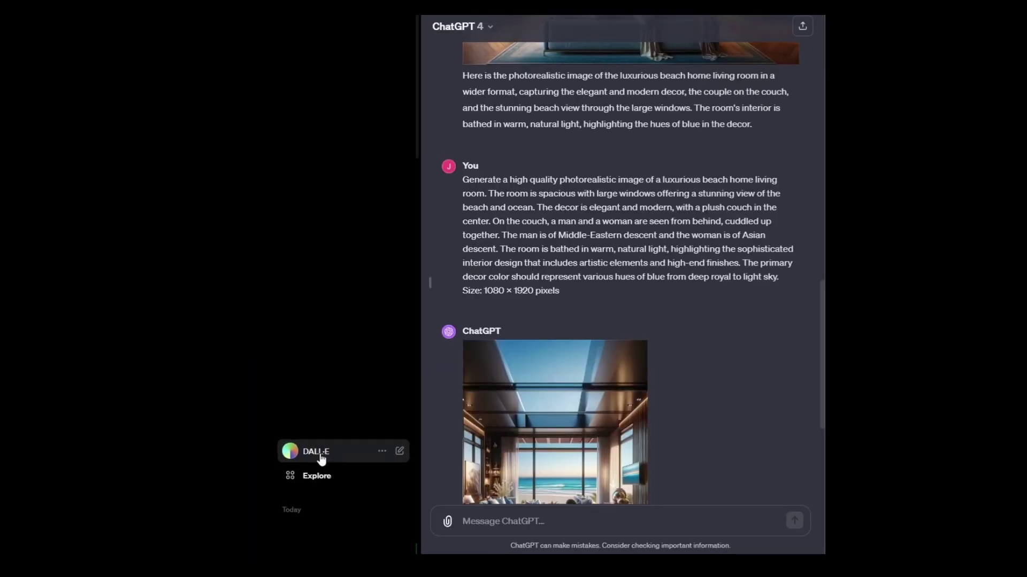
{"action": "left_click", "coordinate": [319, 455]}
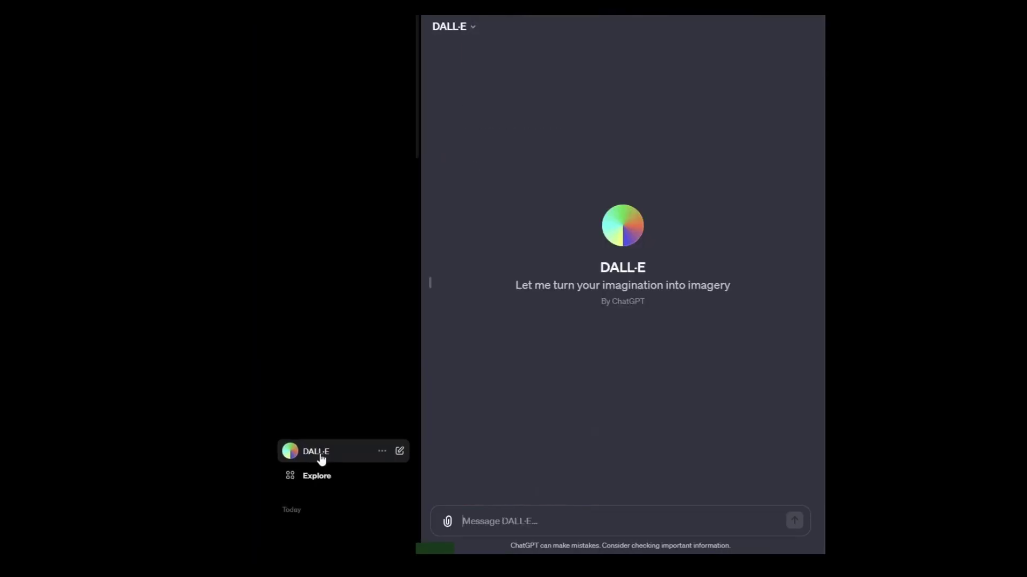
- Paste the long beach-house prompt to DALL-E, preview the first image, and download the second
{"action": "left_click", "coordinate": [430, 292]}
{"action": "right_click", "coordinate": [319, 527]}
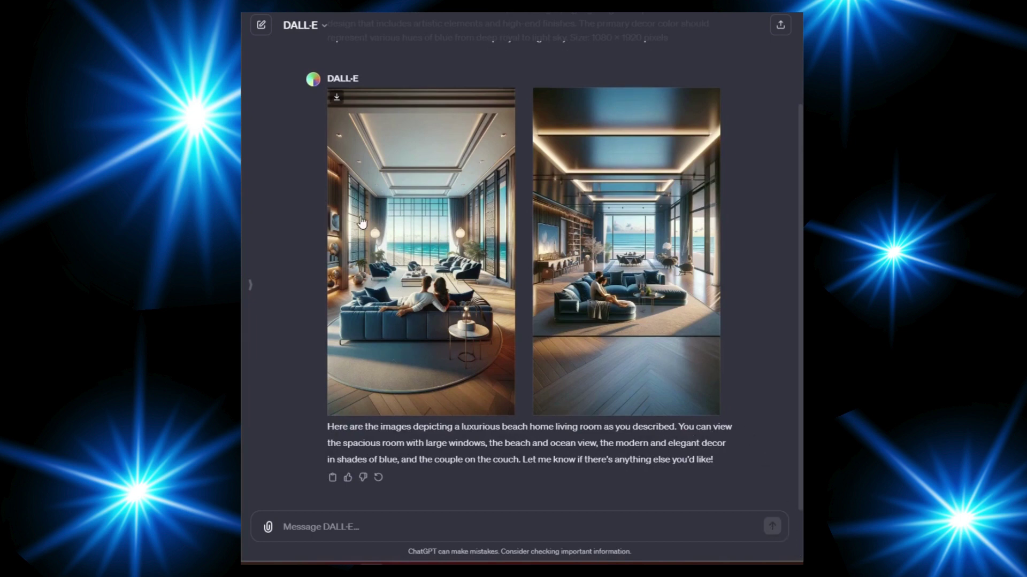
{"action": "left_click", "coordinate": [433, 298]}
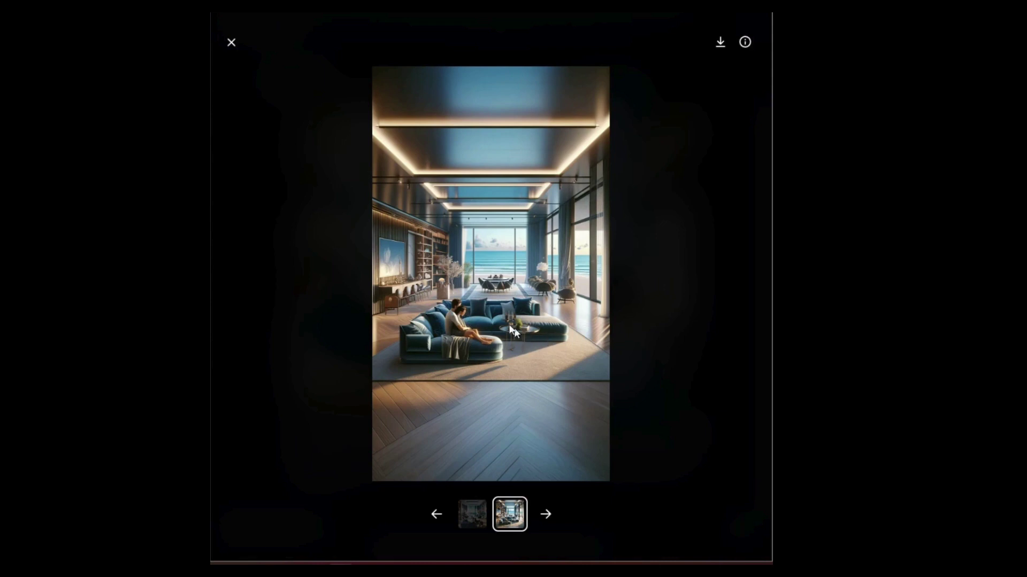
{"action": "left_click", "coordinate": [231, 43]}
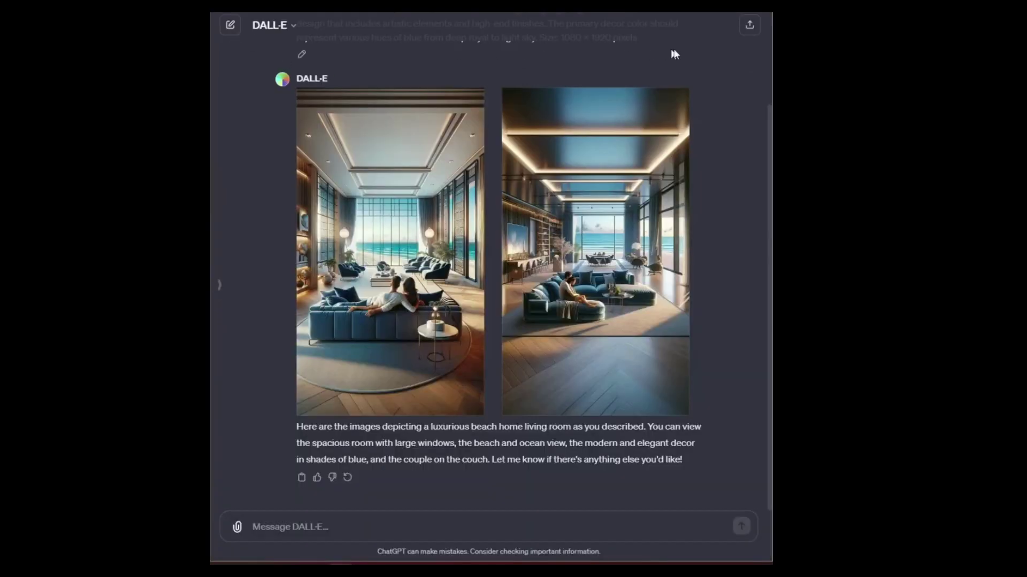
{"action": "left_click", "coordinate": [511, 99]}
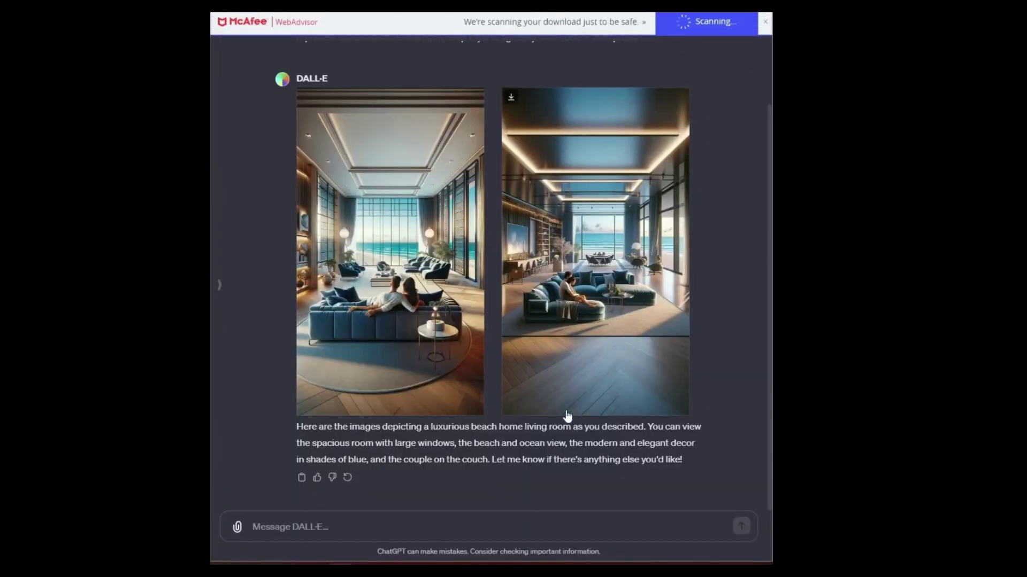
- Switch to the Prompt Pal chat and paste and send the long beach living room prompt
{"action": "left_click", "coordinate": [270, 429]}
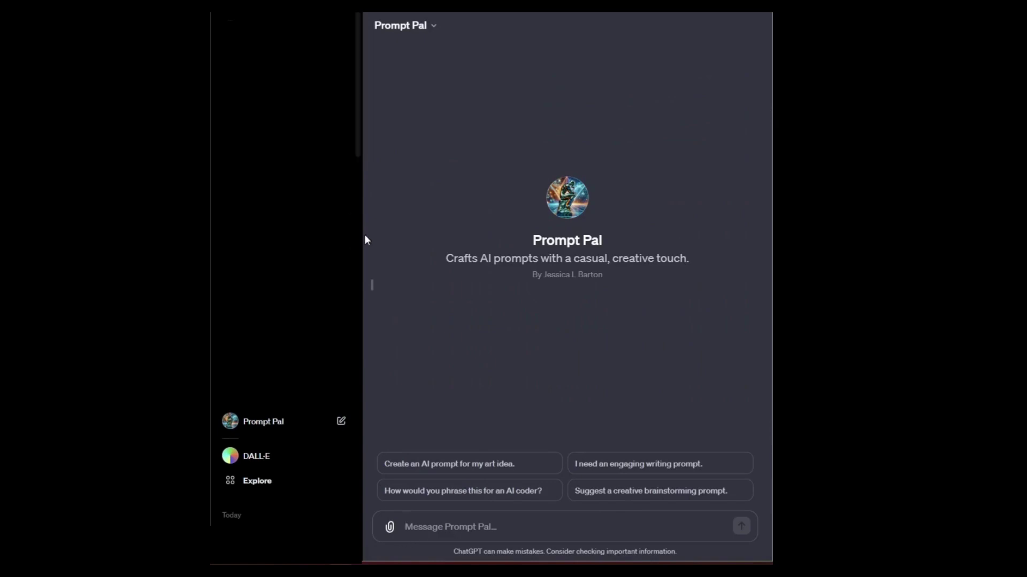
{"action": "left_click", "coordinate": [370, 285]}
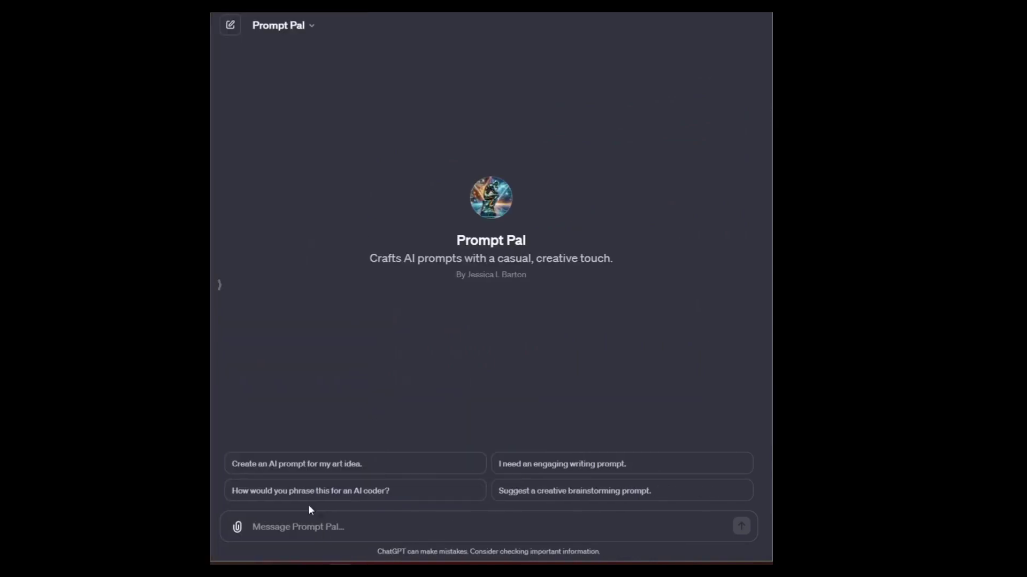
{"action": "right_click", "coordinate": [280, 527]}
{"action": "left_click", "coordinate": [322, 411]}
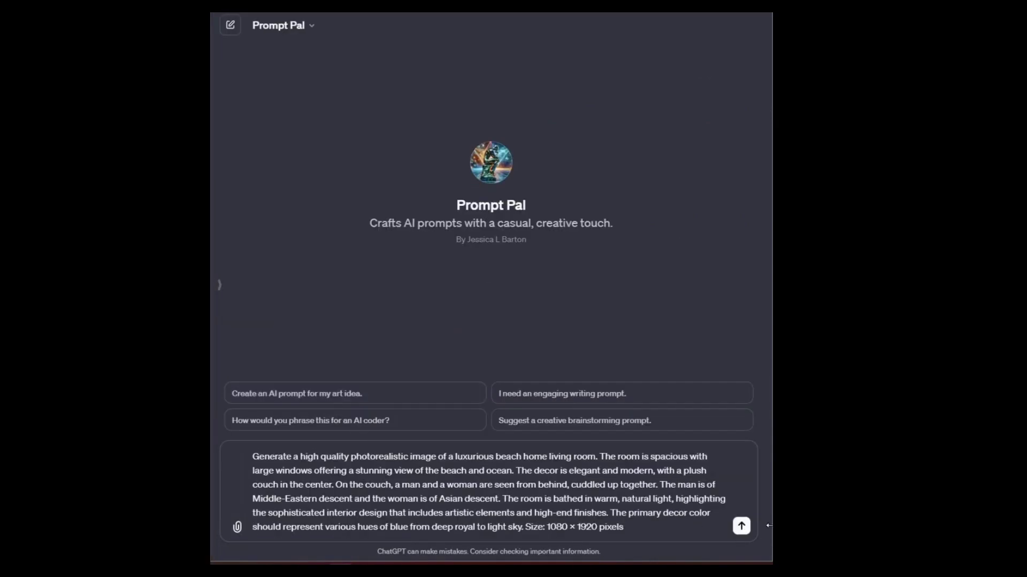
{"action": "left_click", "coordinate": [741, 527]}
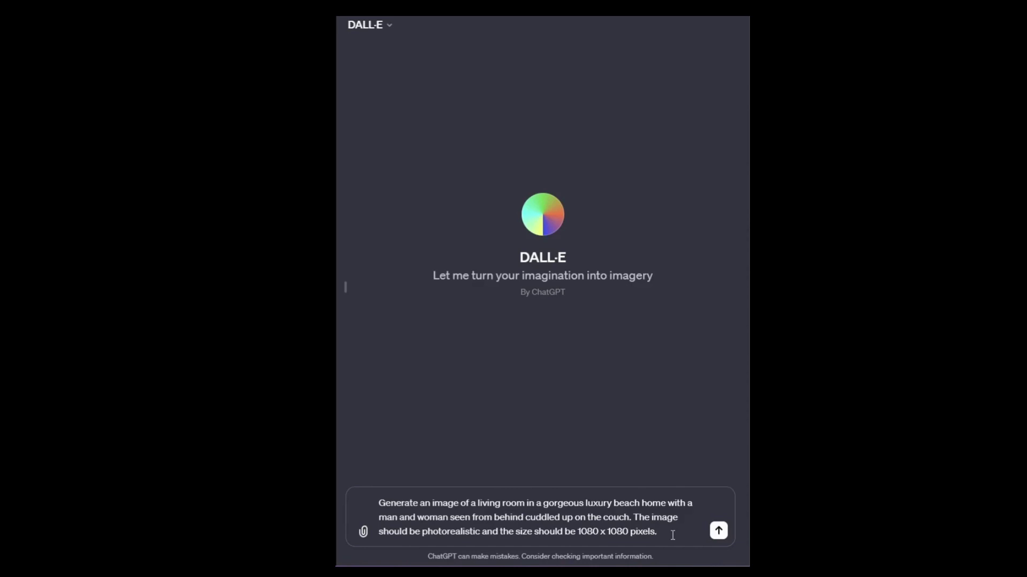
- Send the beach living room prompt to DALL-E, then dismiss the downloads list and focus the message box
{"action": "left_click", "coordinate": [718, 531]}
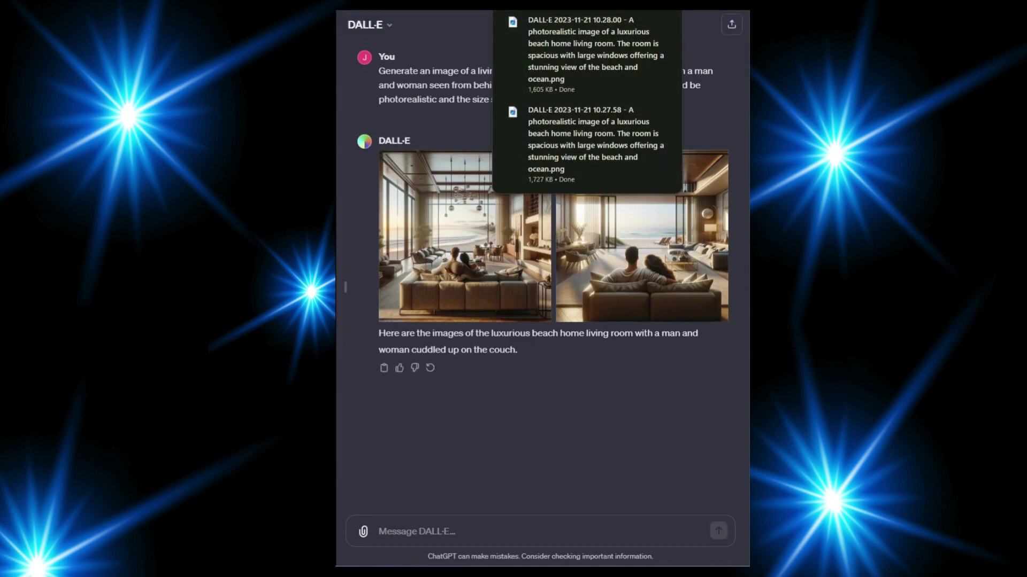
{"action": "left_click", "coordinate": [427, 533]}
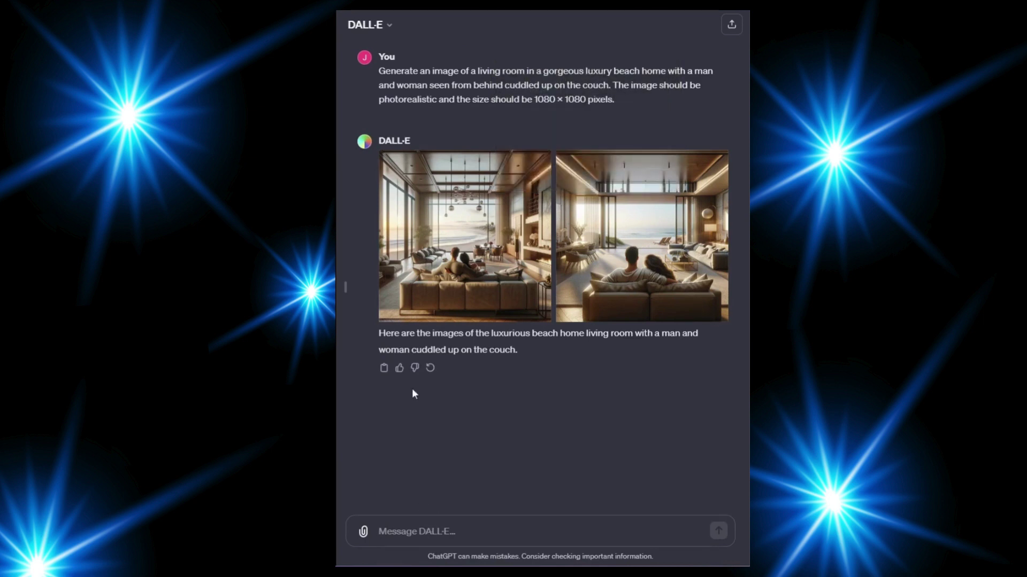
{"action": "mouse_move", "coordinate": [588, 287]}
- Ask DALL-E: 'What was the exact prompt that you used to generated this image'
{"action": "type", "text": "What was"}
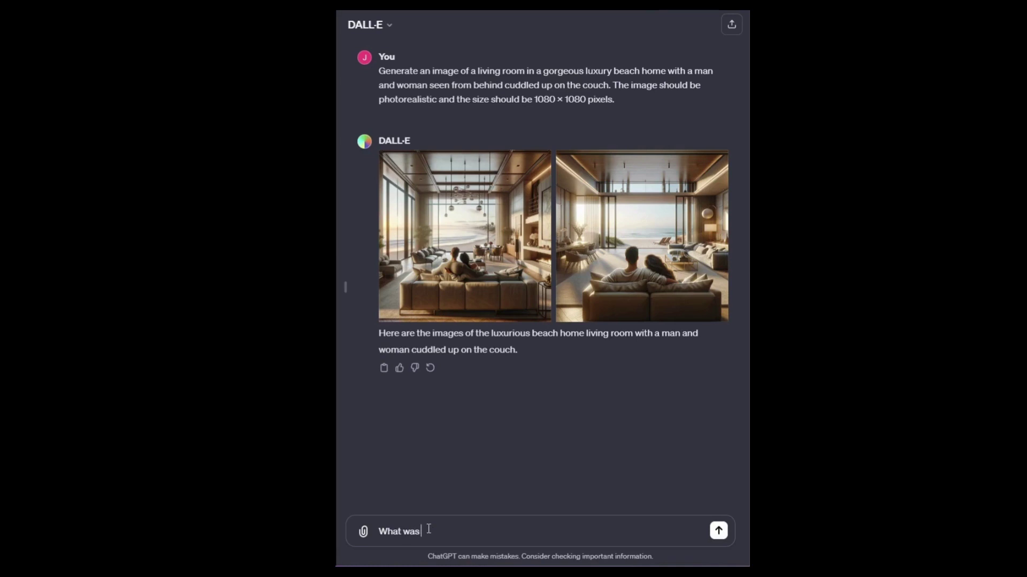
{"action": "type", "text": " the exact prompt that you "}
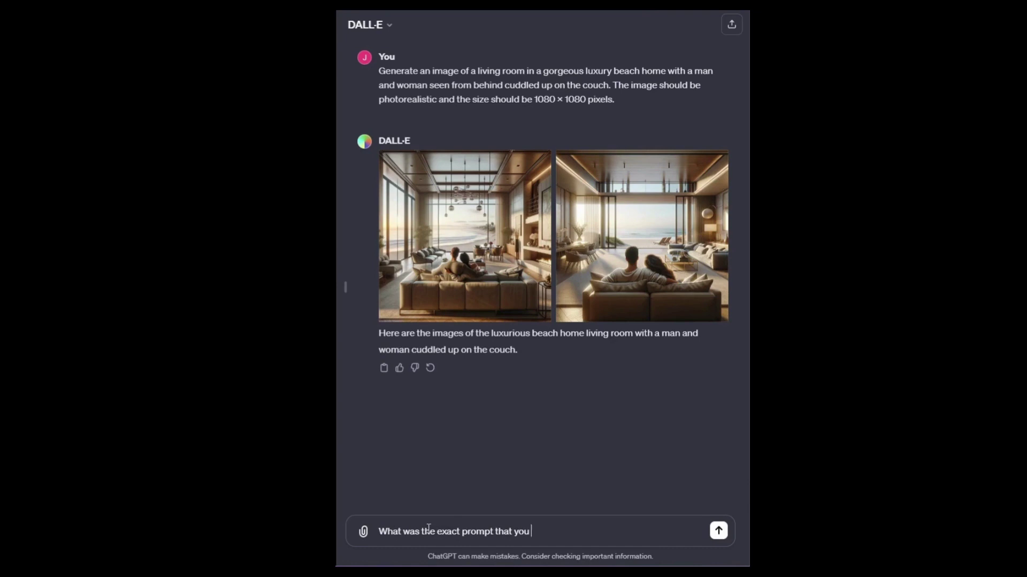
{"action": "type", "text": "used to generated this image?"}
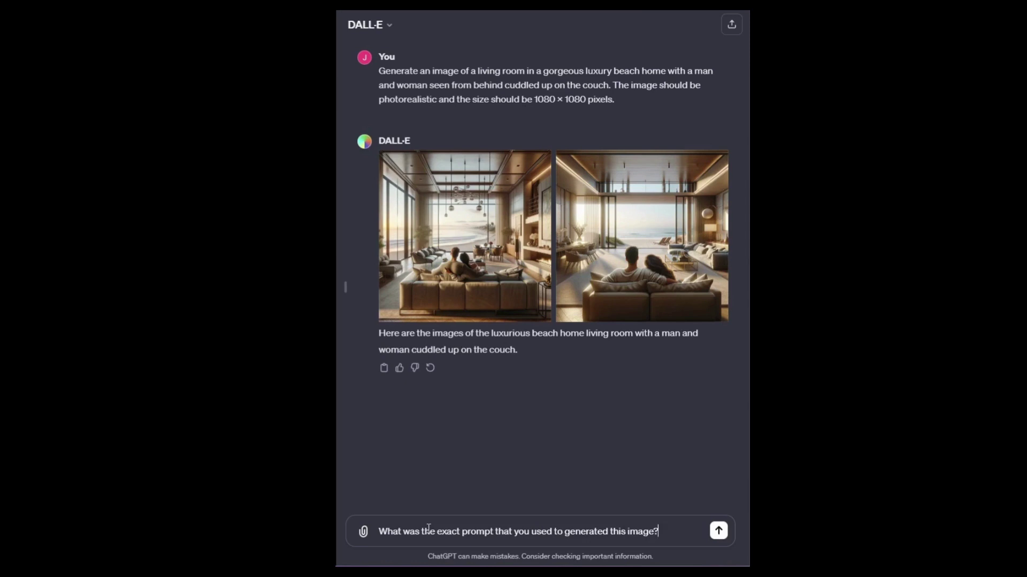
{"action": "key", "text": "Return"}
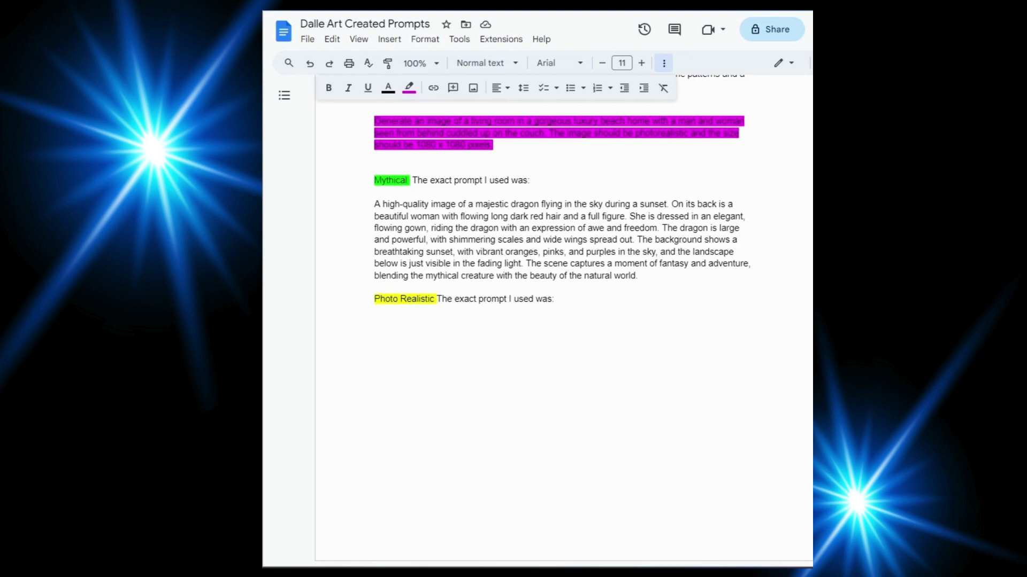
- Paste DALL-E's beach living room prompt without formatting on the empty line below Photo Realistic
{"action": "left_click", "coordinate": [374, 323]}
{"action": "right_click", "coordinate": [375, 324]}
{"action": "left_click", "coordinate": [420, 397]}
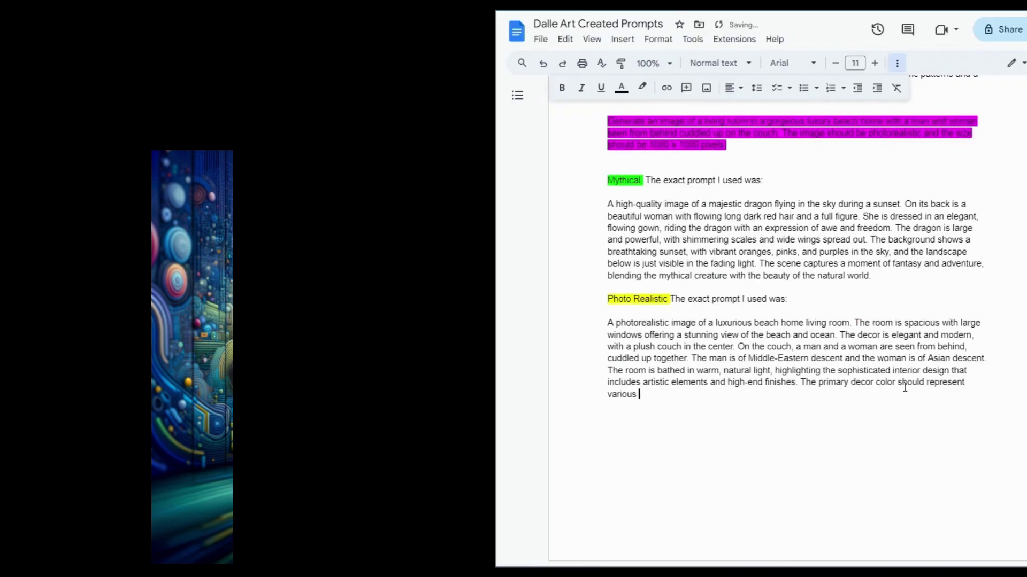
- Complete the decor sentence with 'hues of blue from deep royal to light sky', fixing the typo
{"action": "type", "text": "es of "}
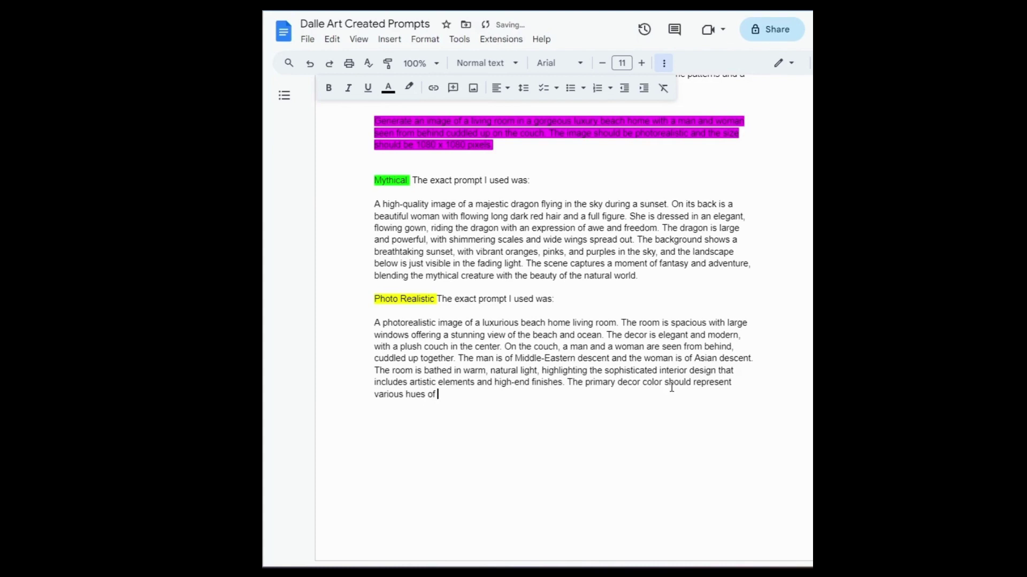
{"action": "type", "text": "blue from deep royal to li"}
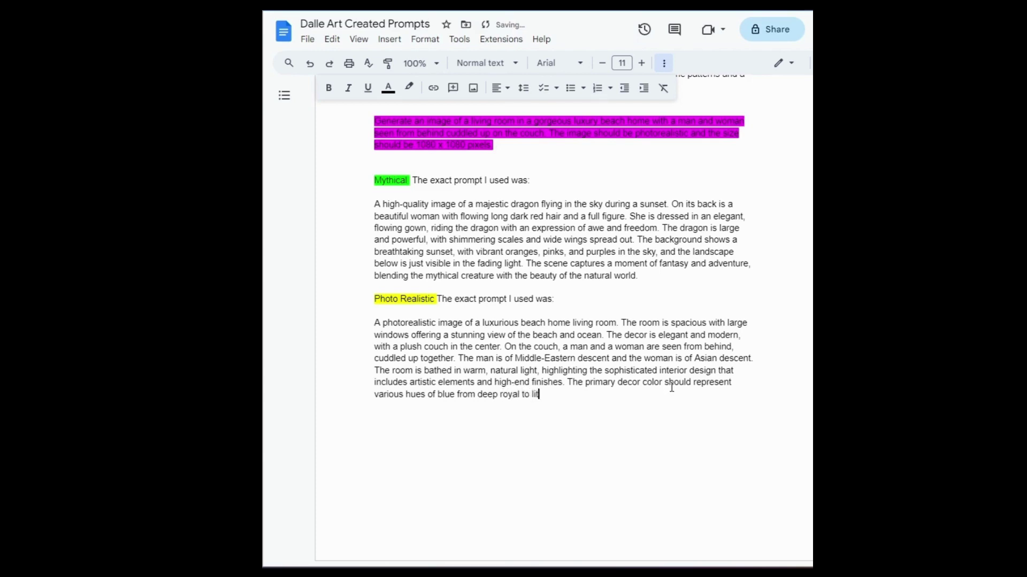
{"action": "type", "text": "ght k"}
{"action": "key", "text": "BackSpace"}
{"action": "type", "text": "sky"}
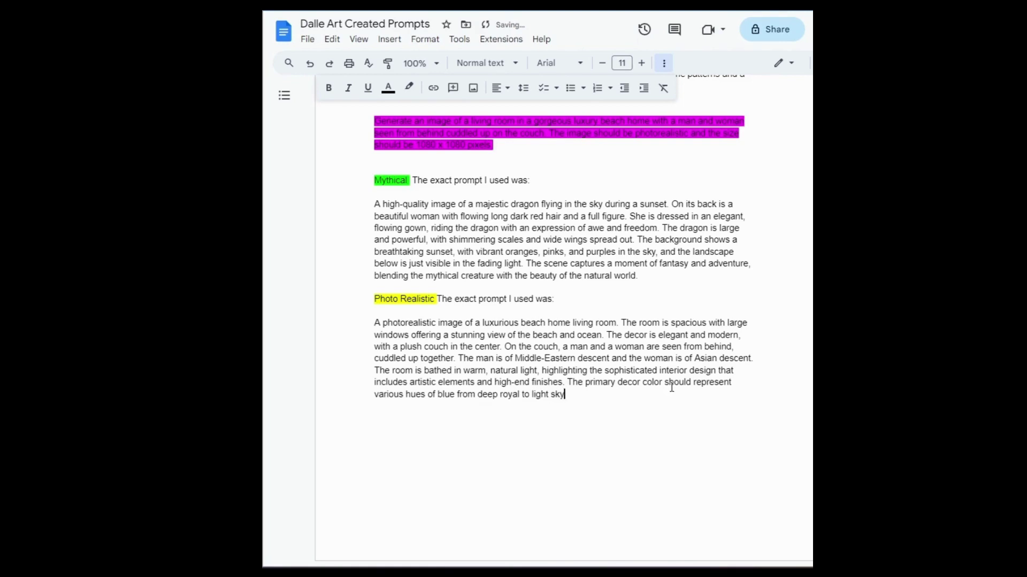